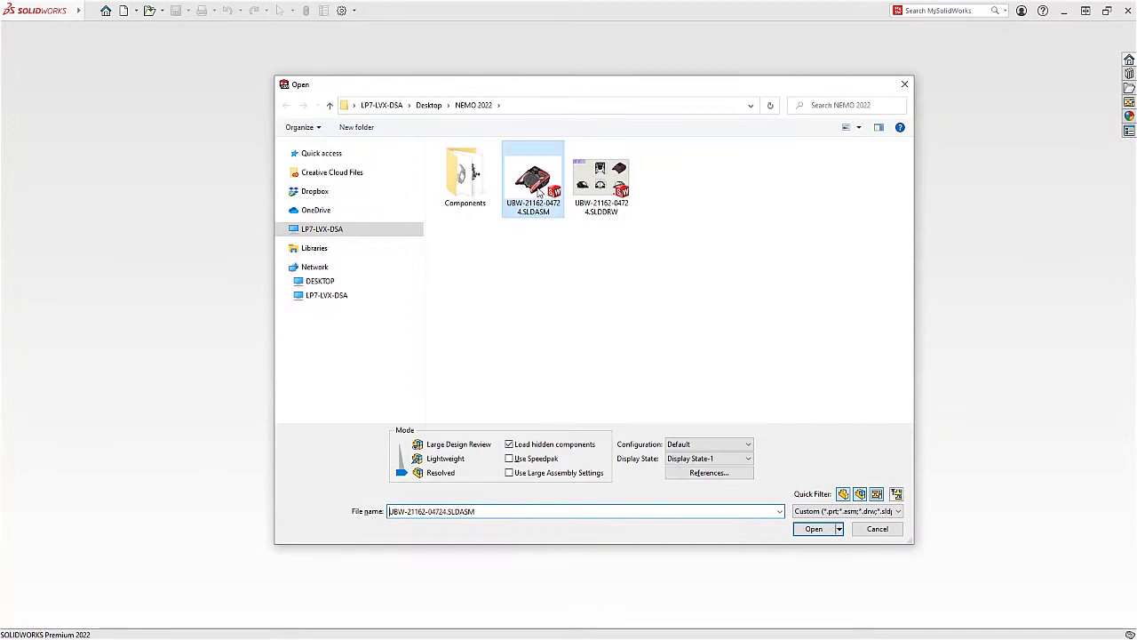
- Open UBW-21162-04724.SLDASM with the open mode set to Large Design Review
{"action": "left_click", "coordinate": [447, 447]}
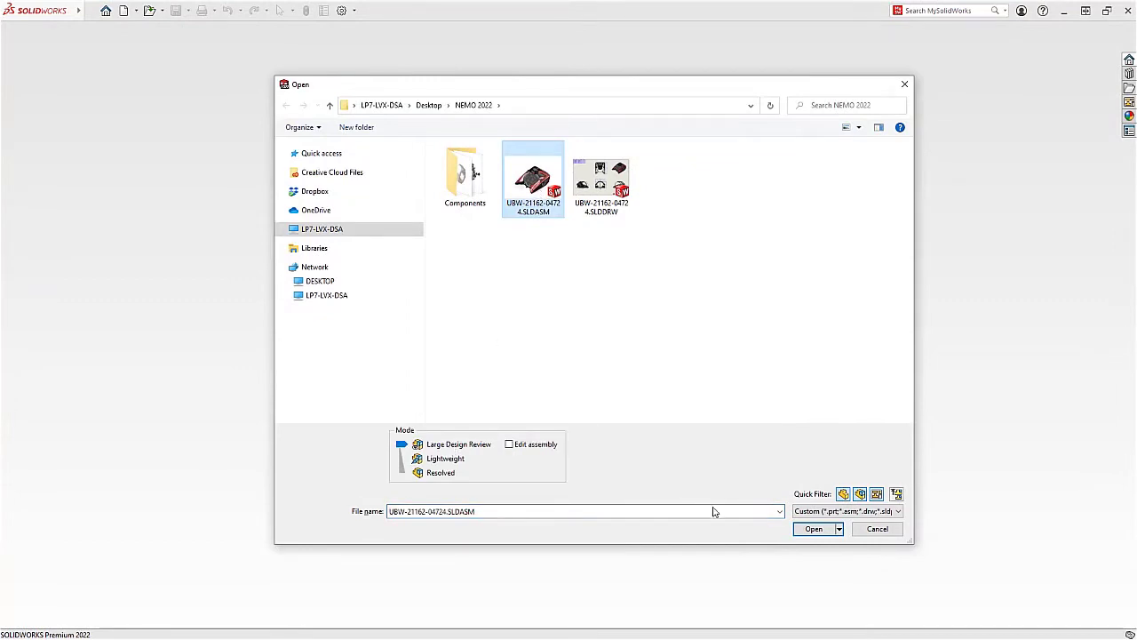
{"action": "left_click", "coordinate": [813, 530]}
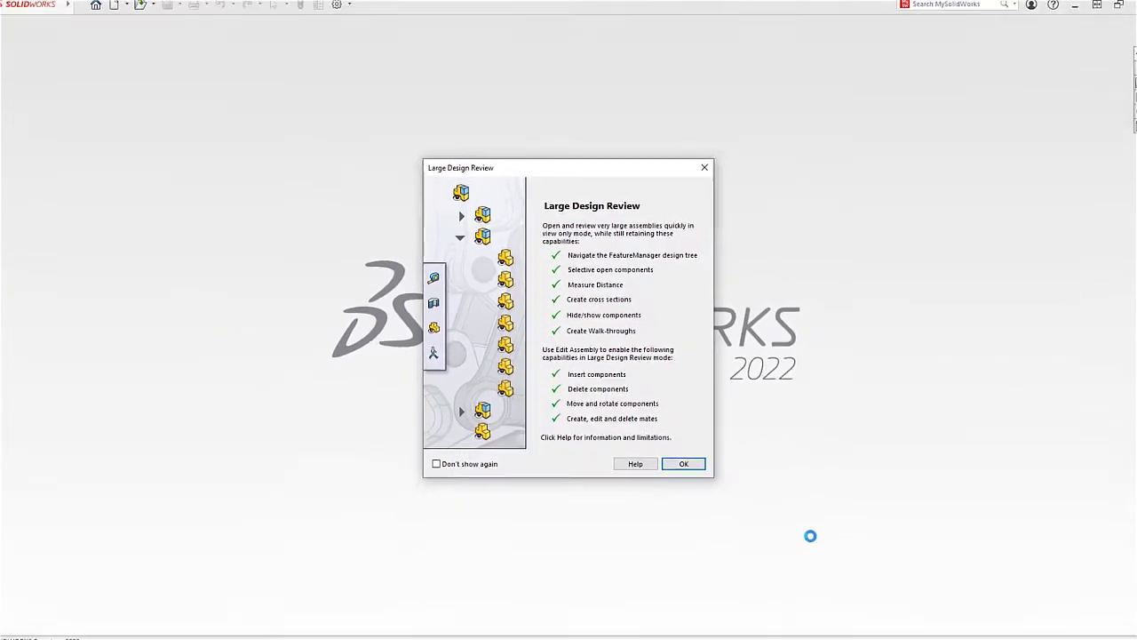
- Dismiss the Large Design Review notice and rotate the loaded submarine model slightly
{"action": "left_click", "coordinate": [683, 463]}
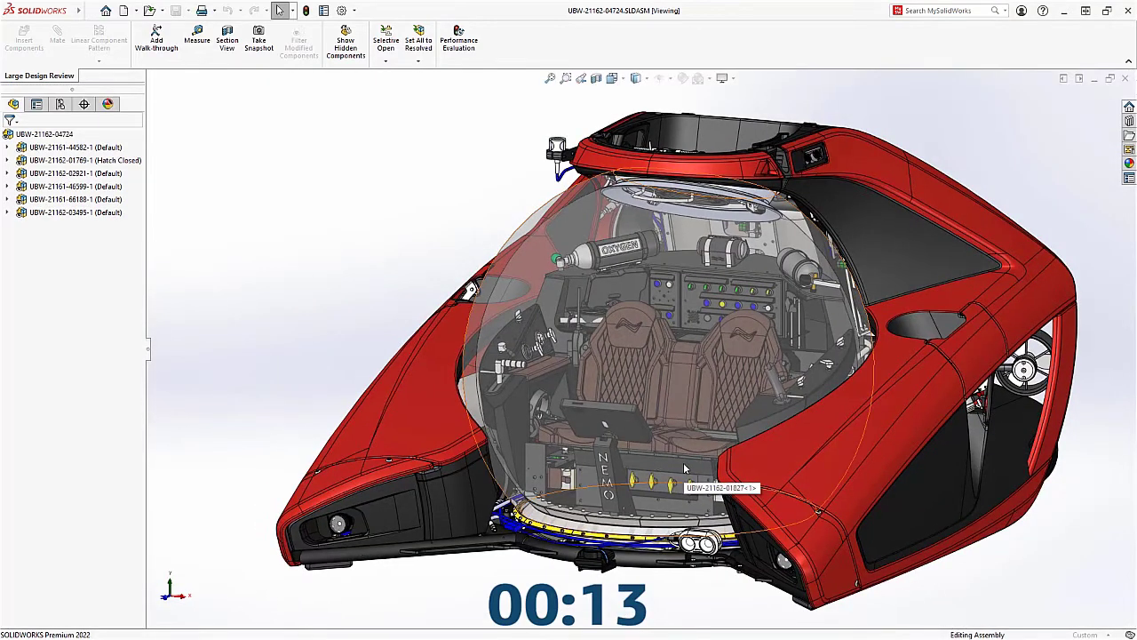
{"action": "mouse_move", "coordinate": [683, 462]}
{"action": "middle_mouse_down"}
{"action": "mouse_move", "coordinate": [524, 468]}
{"action": "mouse_move", "coordinate": [670, 469]}
{"action": "middle_mouse_up"}
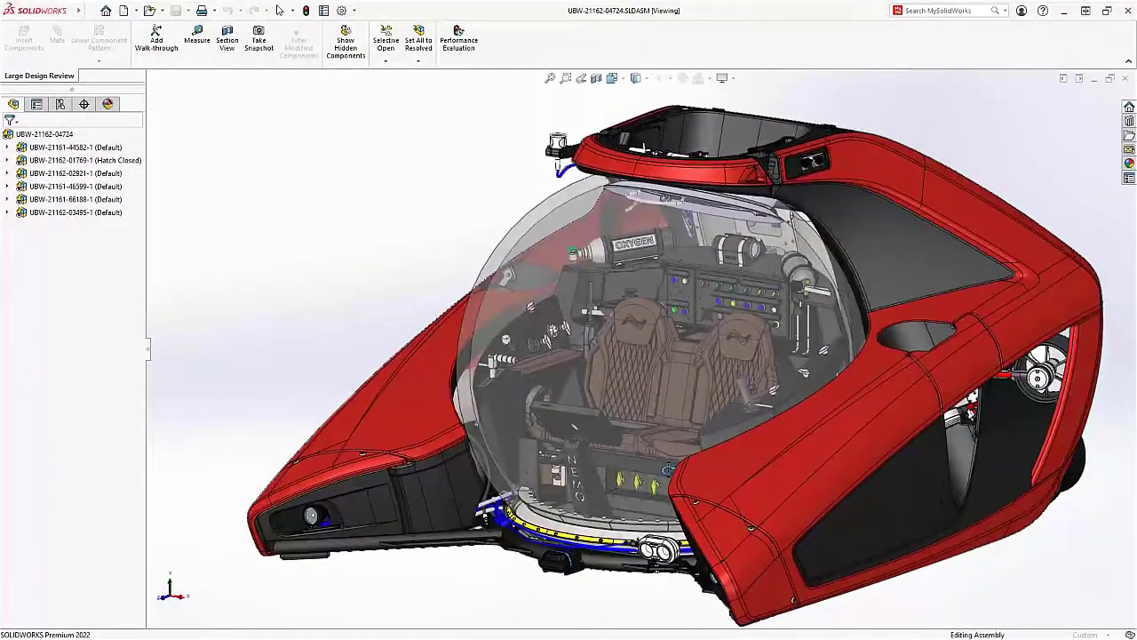
- Bring up the top-level assembly's context options in the FeatureManager tree, then close the menu
{"action": "right_click", "coordinate": [40, 133]}
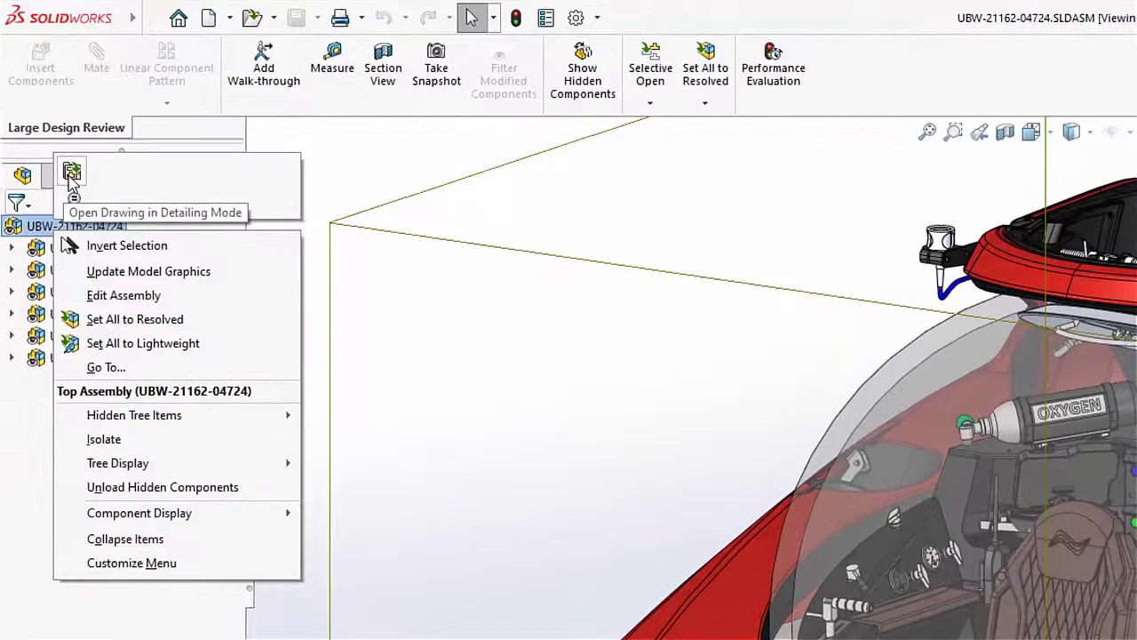
{"action": "key", "text": "Escape"}
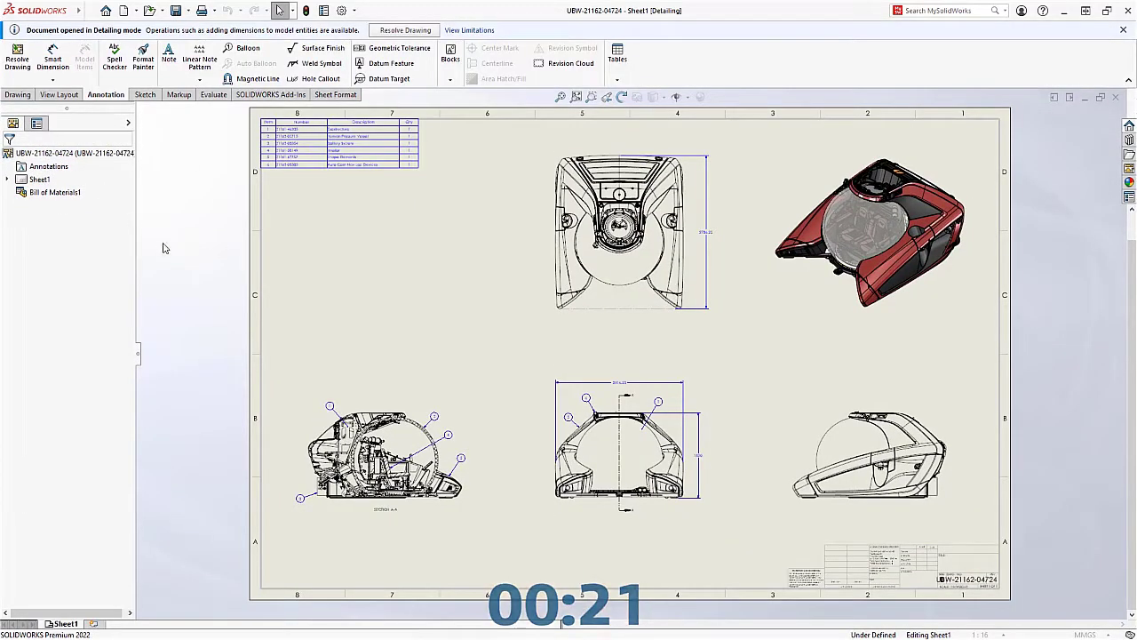
- Zoom in on Section A-A and dimension the dome arc as a Ø1581.55 diameter
{"action": "key", "text": "g"}
{"action": "left_click_drag", "start_coordinate": [298, 415], "coordinate": [490, 530]}
{"action": "key", "text": "s"}
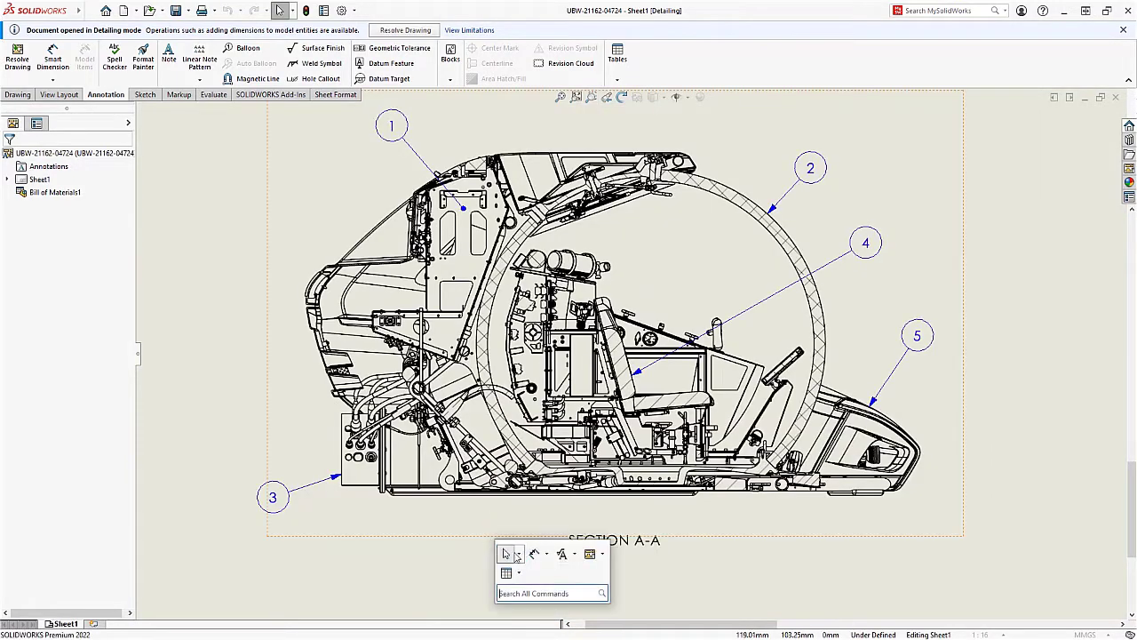
{"action": "left_click", "coordinate": [533, 554]}
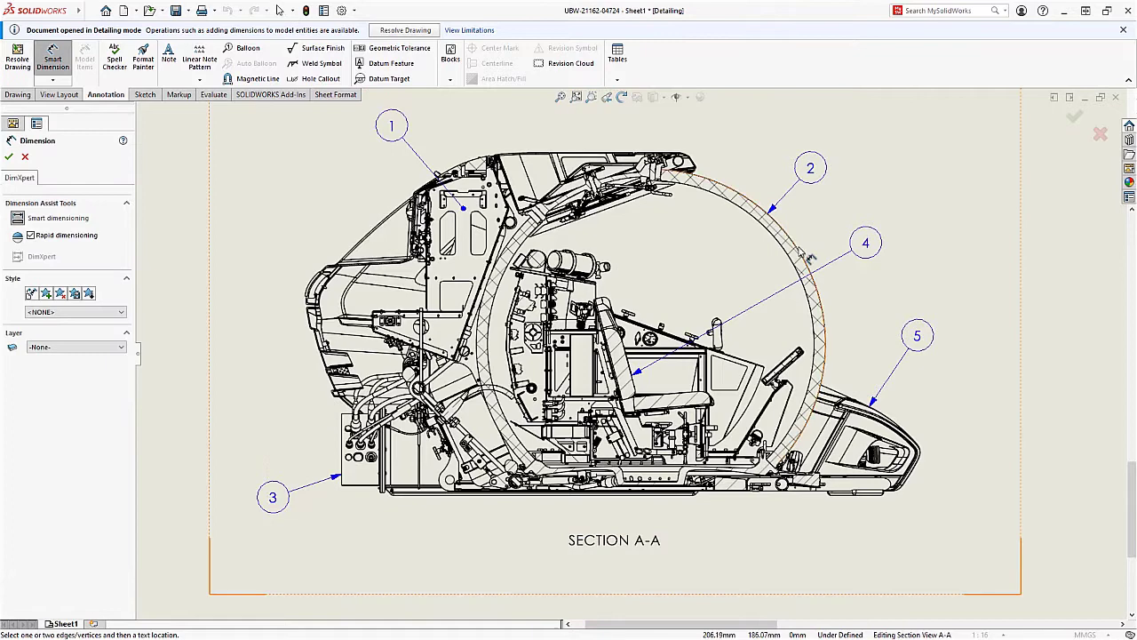
{"action": "left_click", "coordinate": [790, 252]}
{"action": "left_click", "coordinate": [888, 182]}
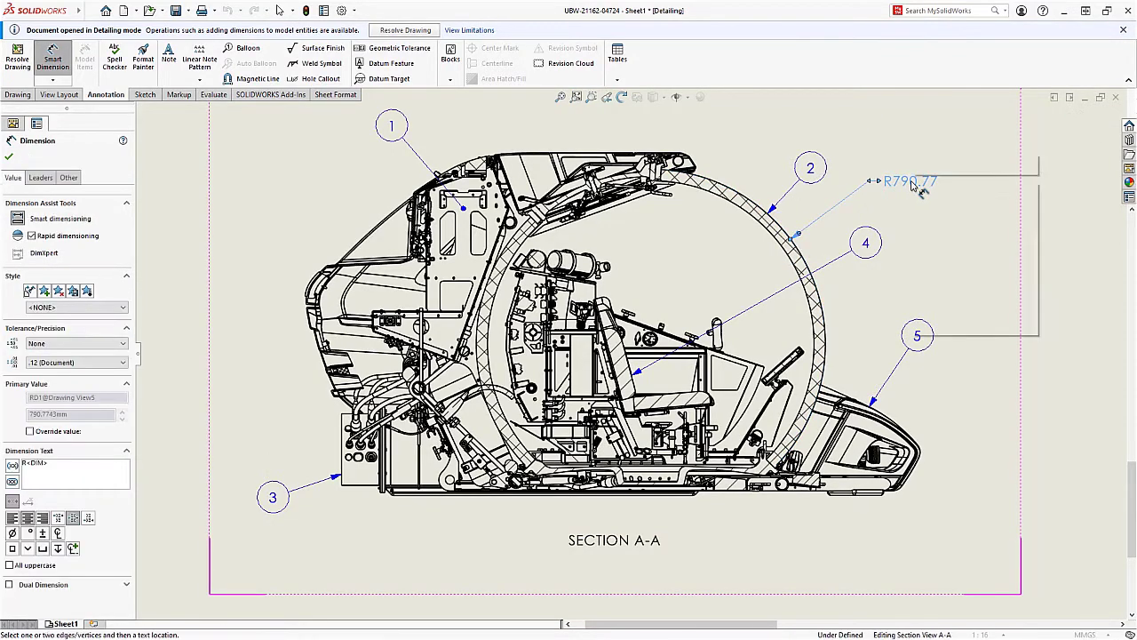
{"action": "right_click", "coordinate": [915, 183]}
{"action": "left_click", "coordinate": [943, 294]}
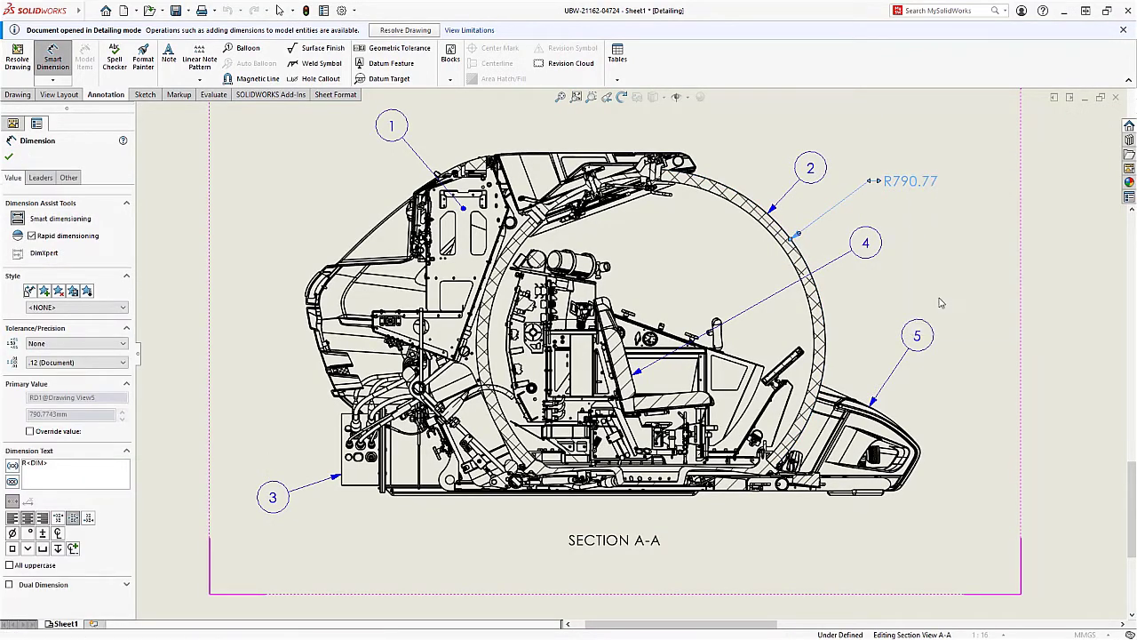
- Add the 1355.57 and 235.26 length dimensions and a 36° angle dimension
{"action": "left_click", "coordinate": [511, 500]}
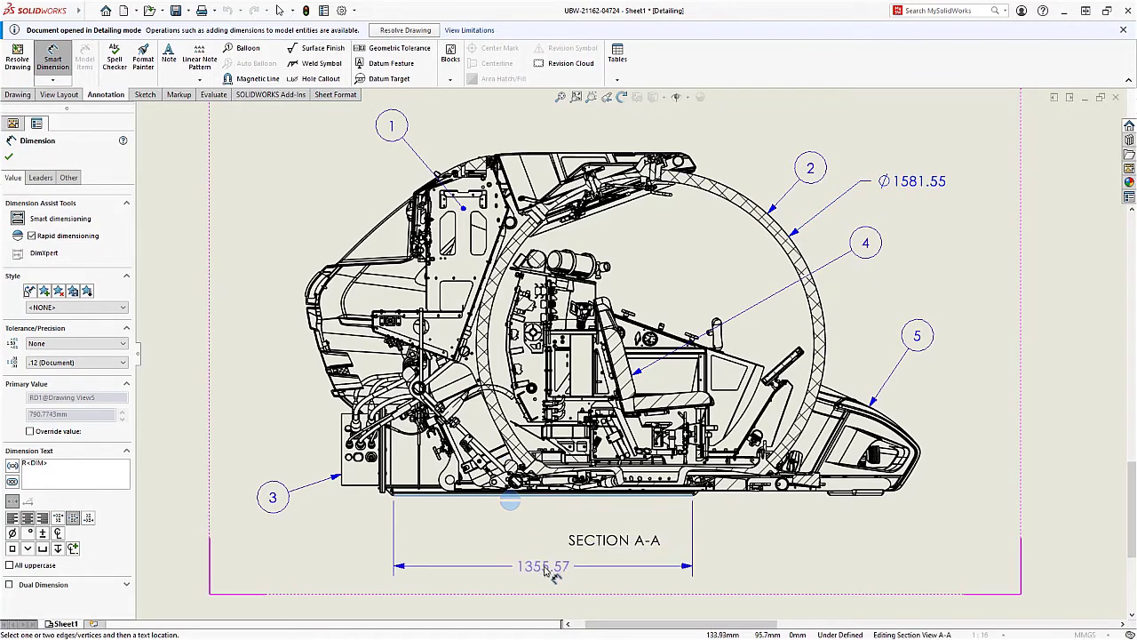
{"action": "left_click", "coordinate": [543, 568]}
{"action": "left_click", "coordinate": [835, 506]}
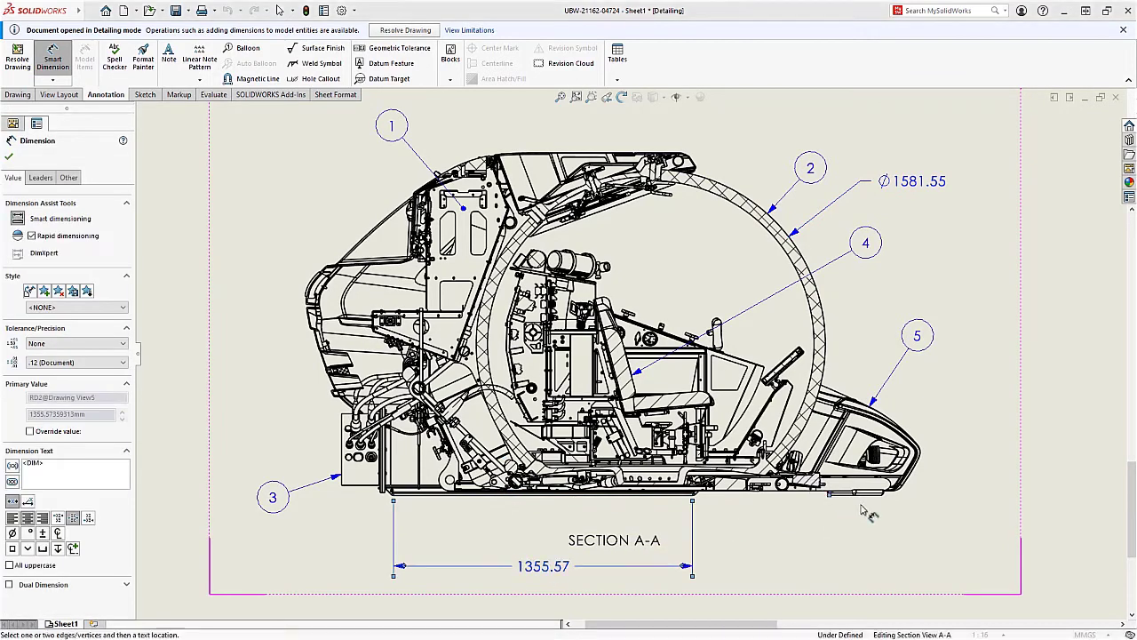
{"action": "left_click", "coordinate": [877, 506]}
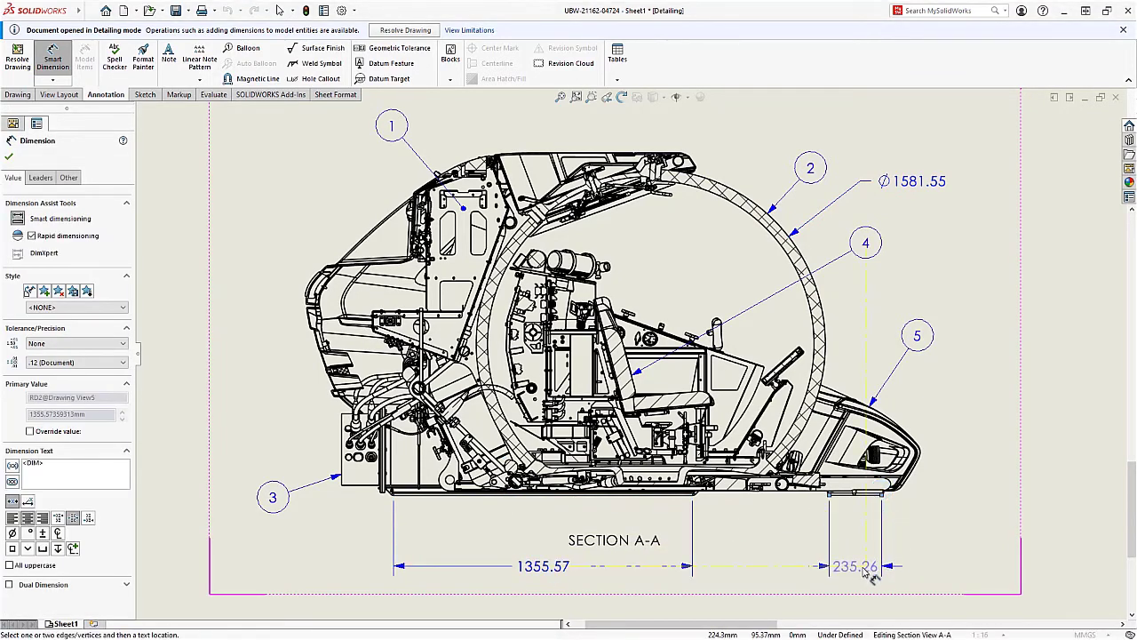
{"action": "left_click", "coordinate": [941, 575]}
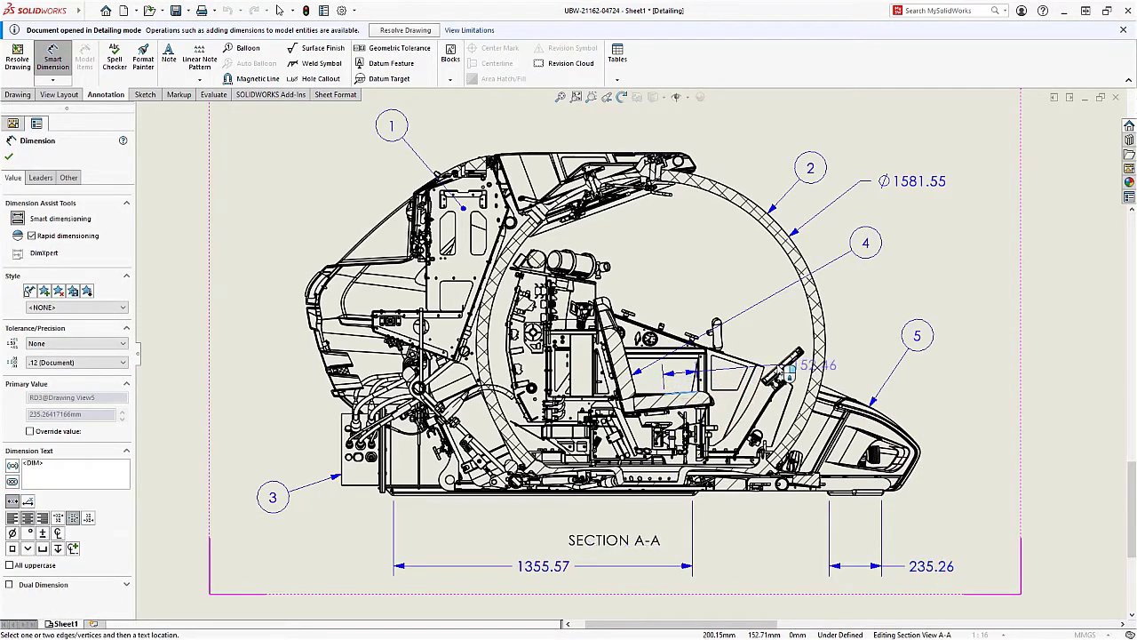
{"action": "left_click", "coordinate": [784, 364]}
{"action": "left_click", "coordinate": [880, 341]}
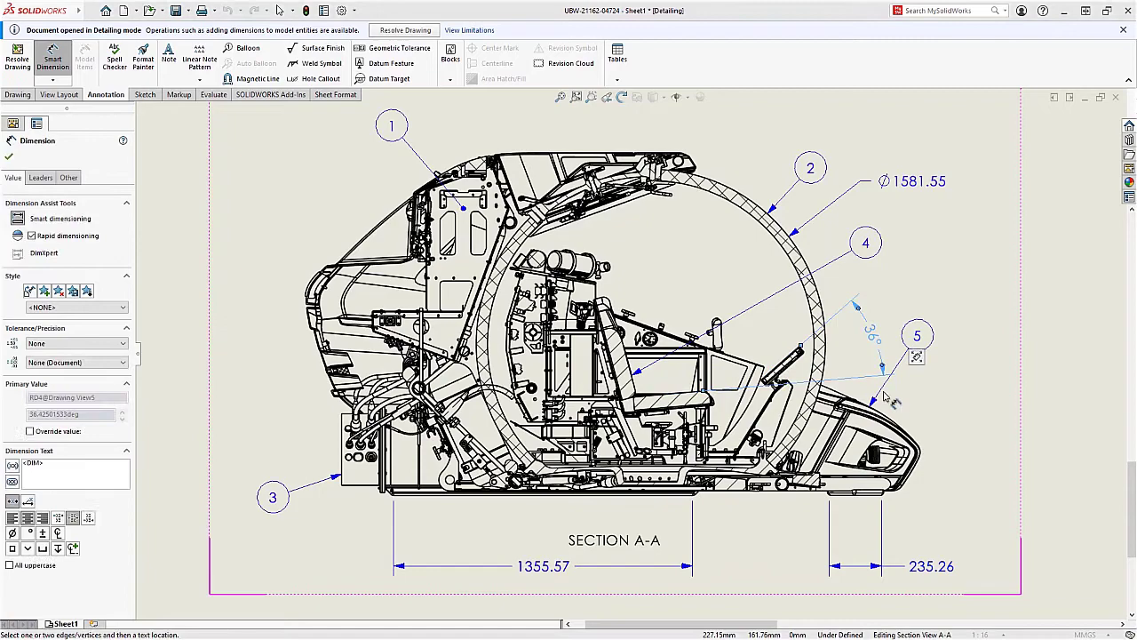
{"action": "key", "text": "Escape"}
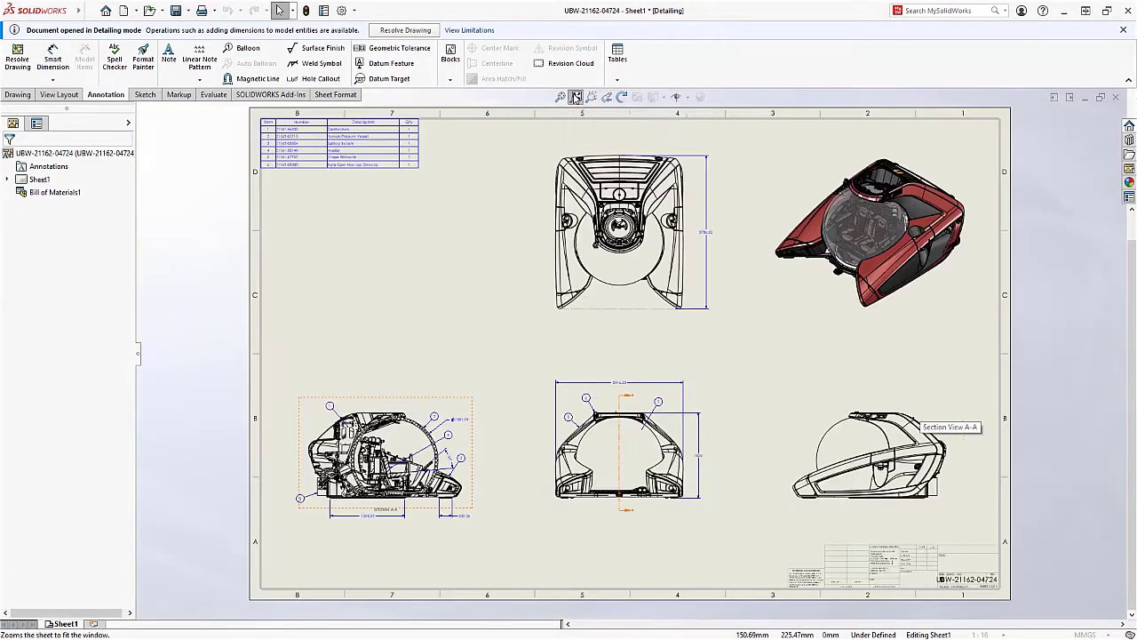
{"action": "left_click", "coordinate": [575, 97]}
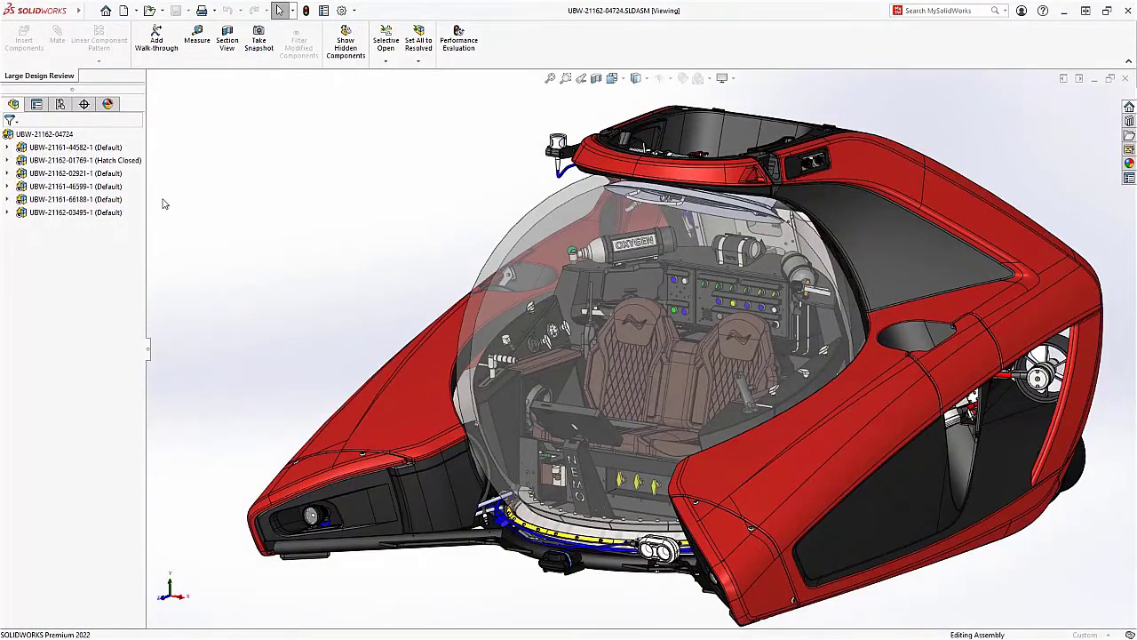
{"action": "right_click", "coordinate": [62, 163]}
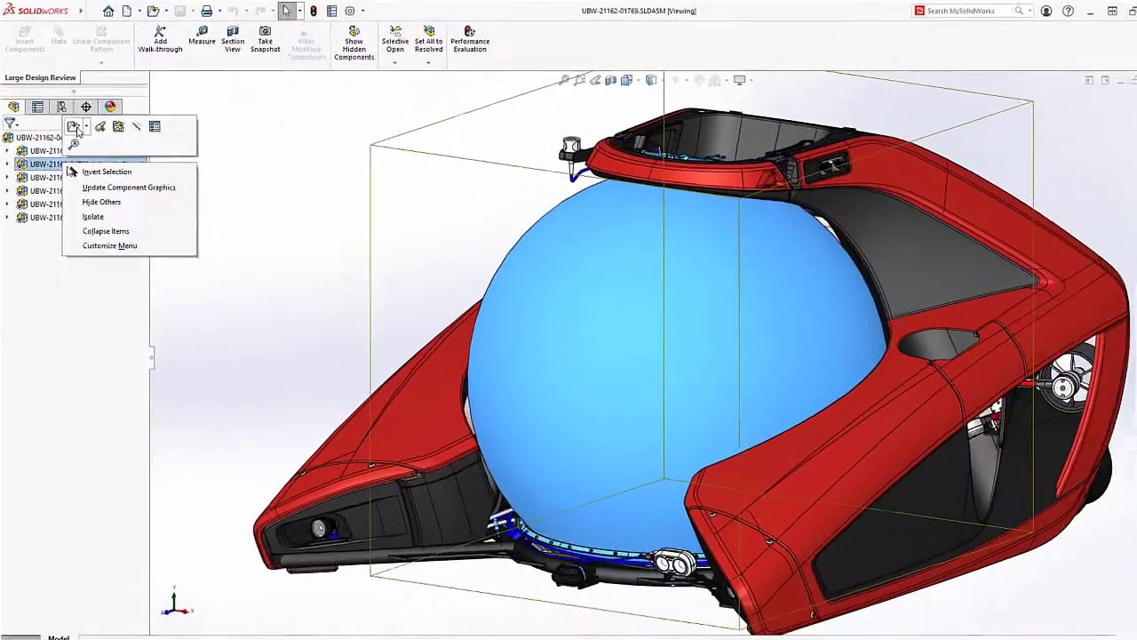
{"action": "left_click", "coordinate": [121, 210]}
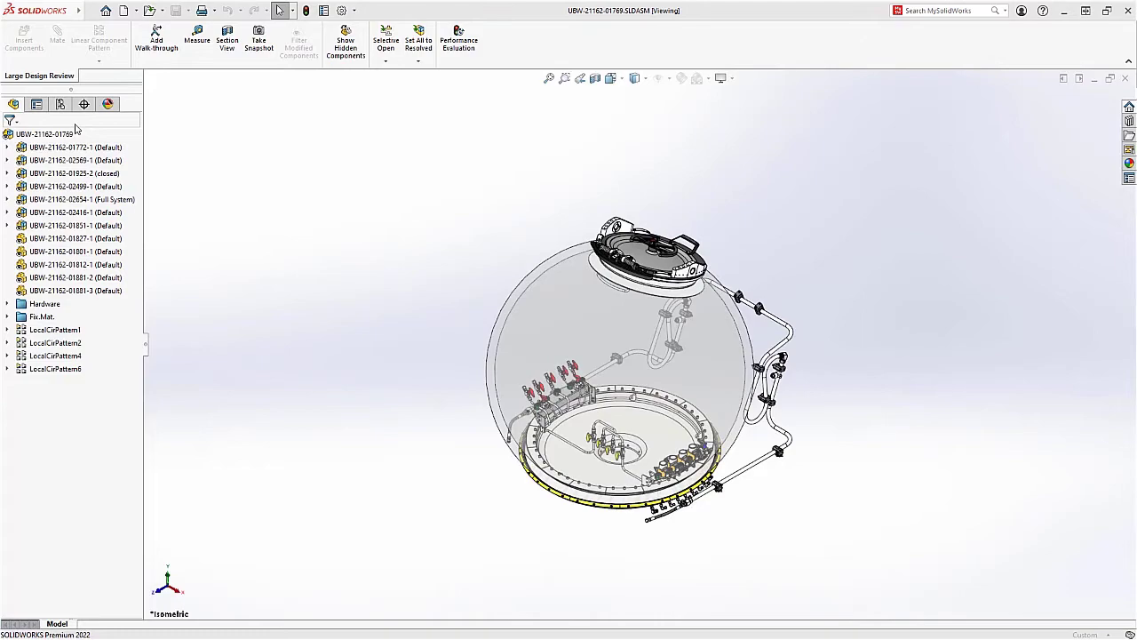
{"action": "right_click", "coordinate": [71, 199]}
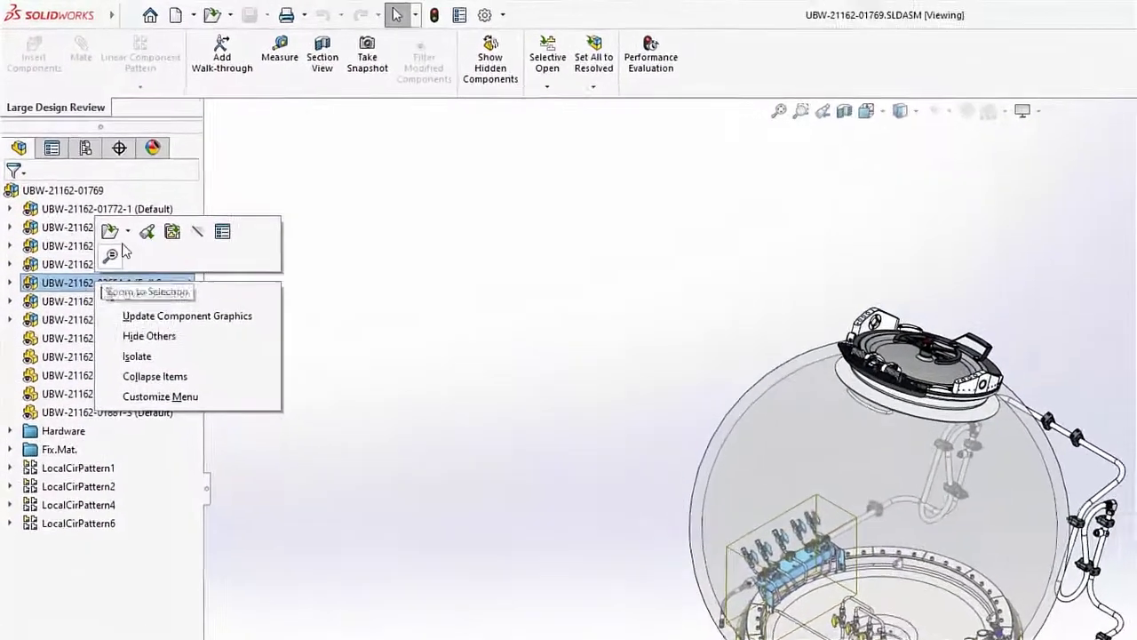
{"action": "left_click", "coordinate": [128, 231]}
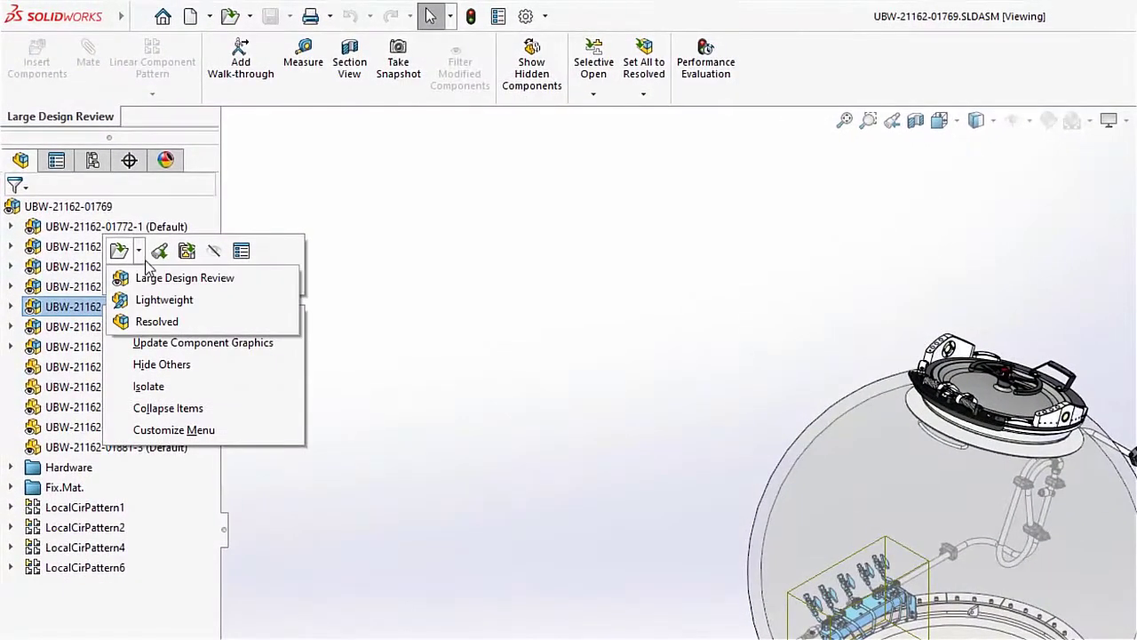
{"action": "left_click", "coordinate": [148, 321]}
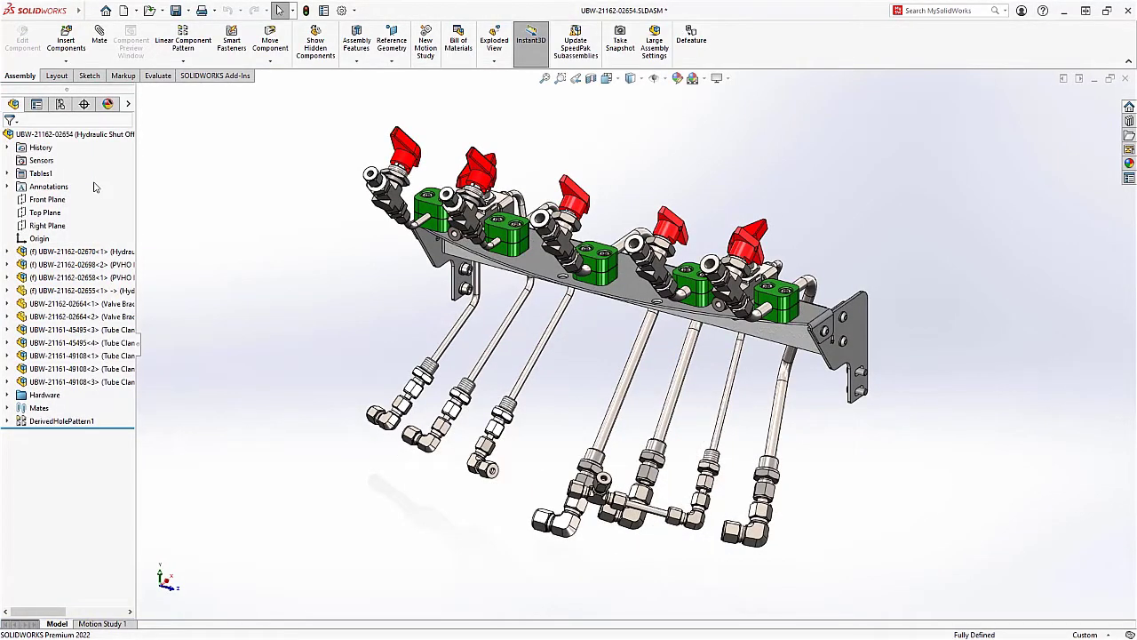
{"action": "left_click", "coordinate": [611, 295]}
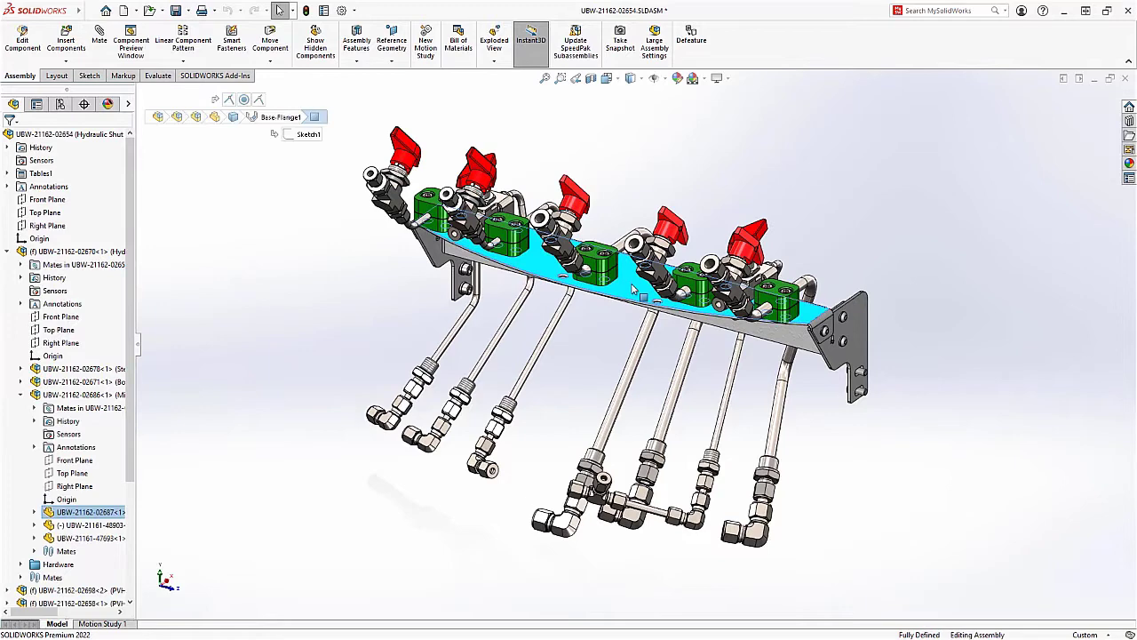
{"action": "left_click", "coordinate": [682, 277]}
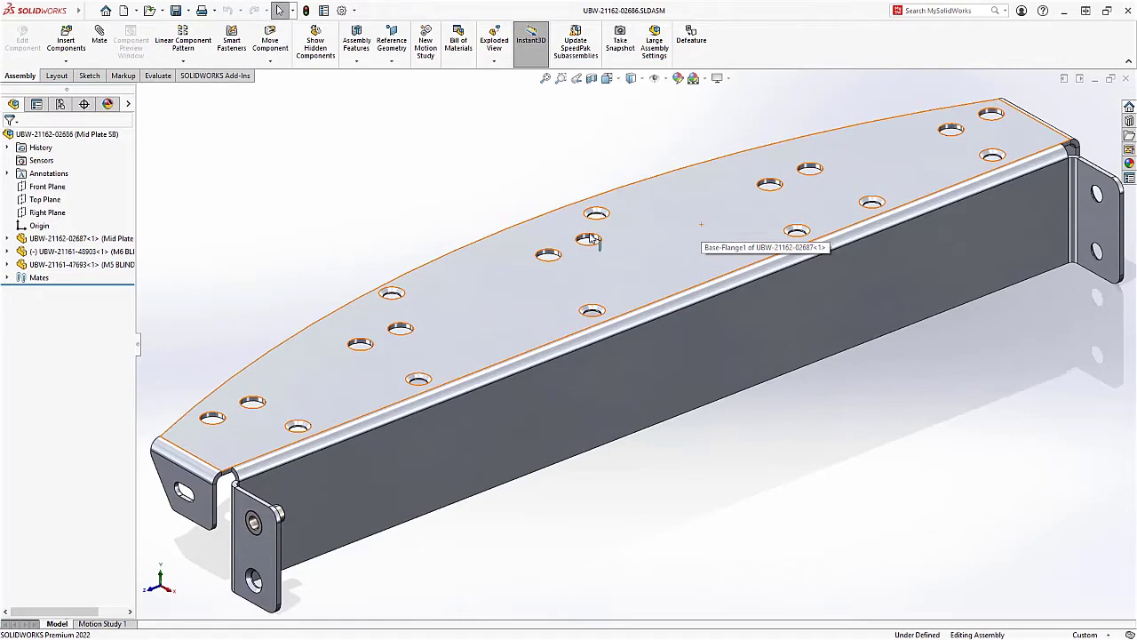
{"action": "left_click", "coordinate": [80, 251]}
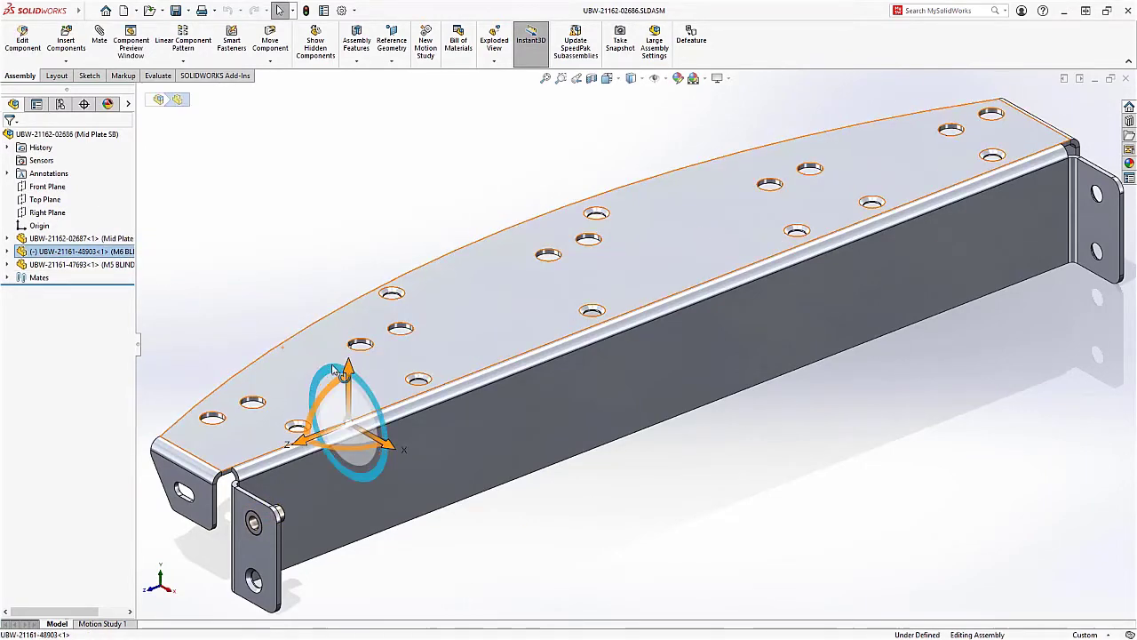
{"action": "left_click_drag", "start_coordinate": [334, 370], "coordinate": [199, 357]}
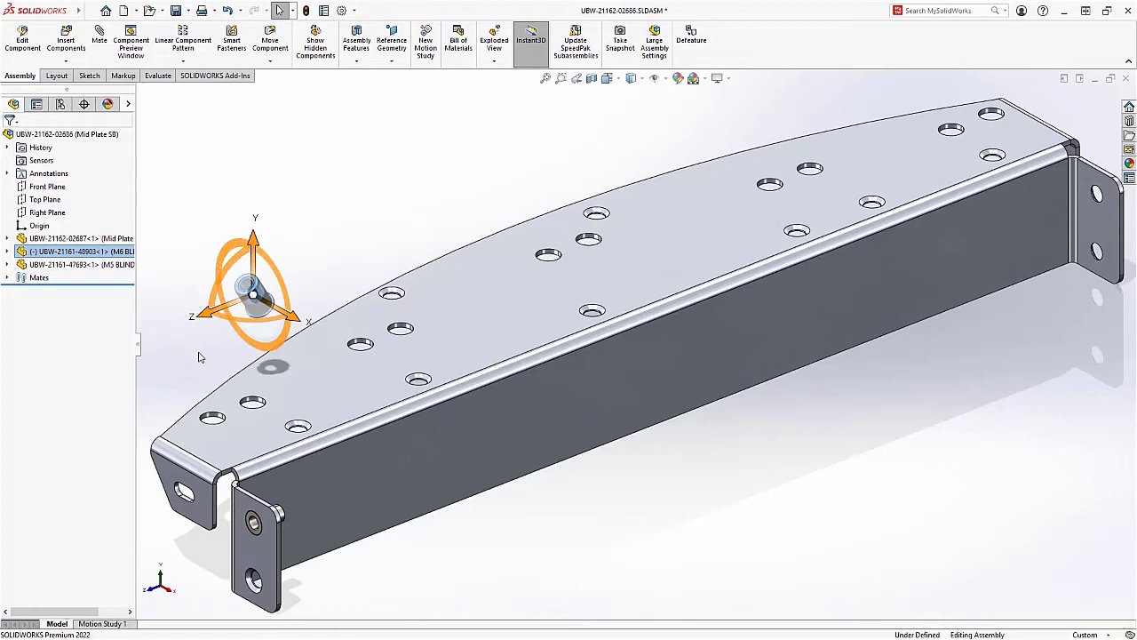
{"action": "left_click", "coordinate": [199, 357]}
- Zoom in on the plate's left end near the loose insert
{"action": "key", "text": "ctrl+shift+z"}
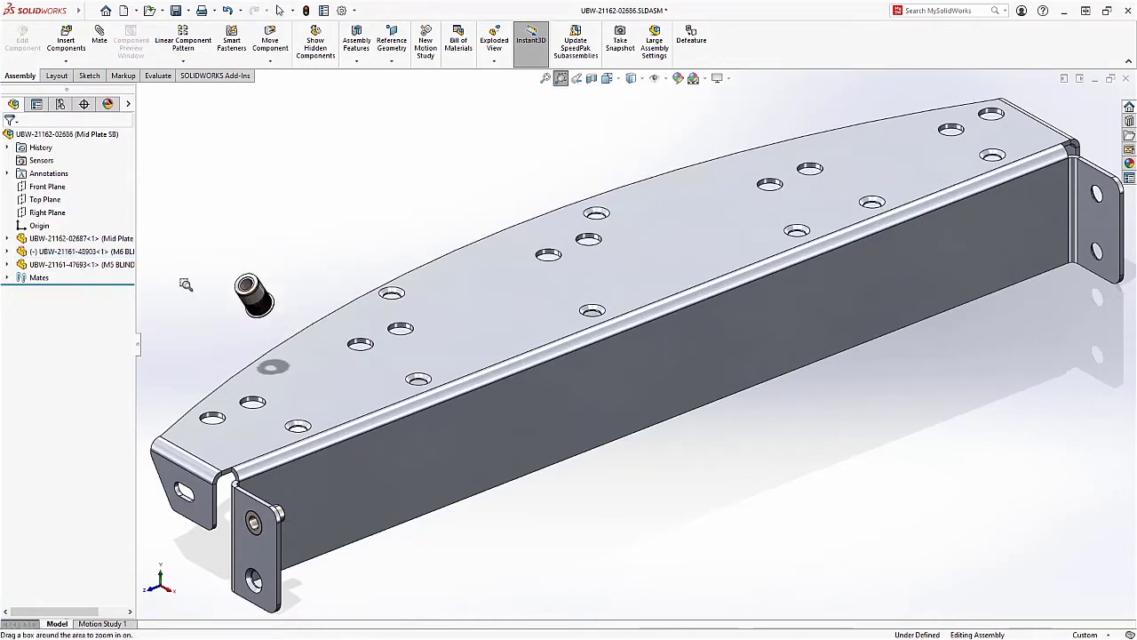
{"action": "left_click_drag", "start_coordinate": [158, 238], "coordinate": [571, 594]}
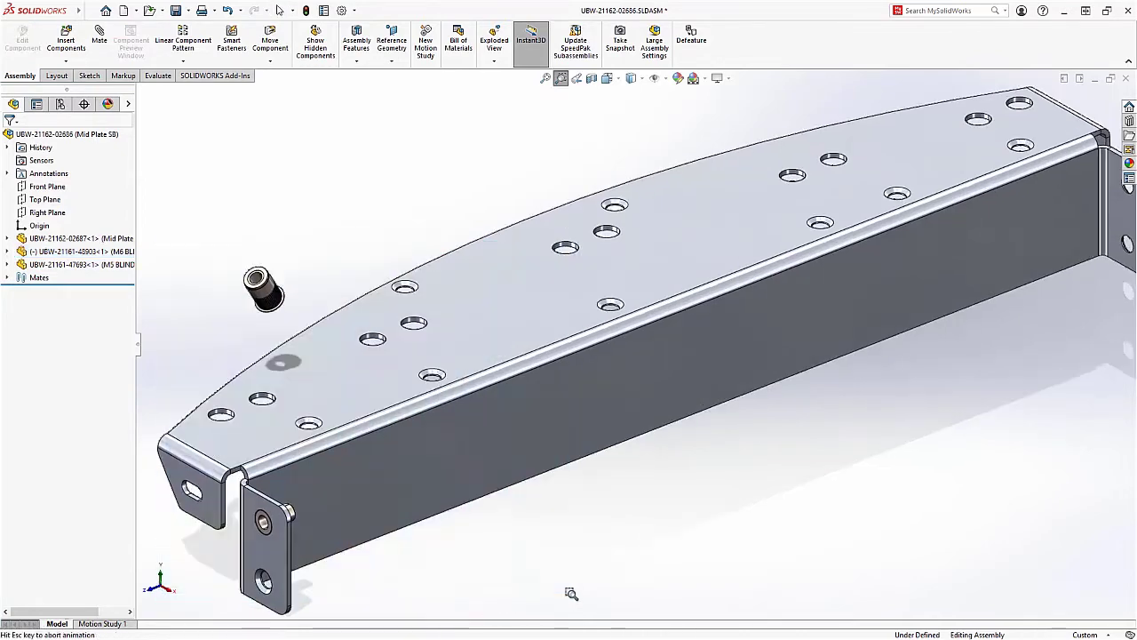
{"action": "key", "text": "Escape"}
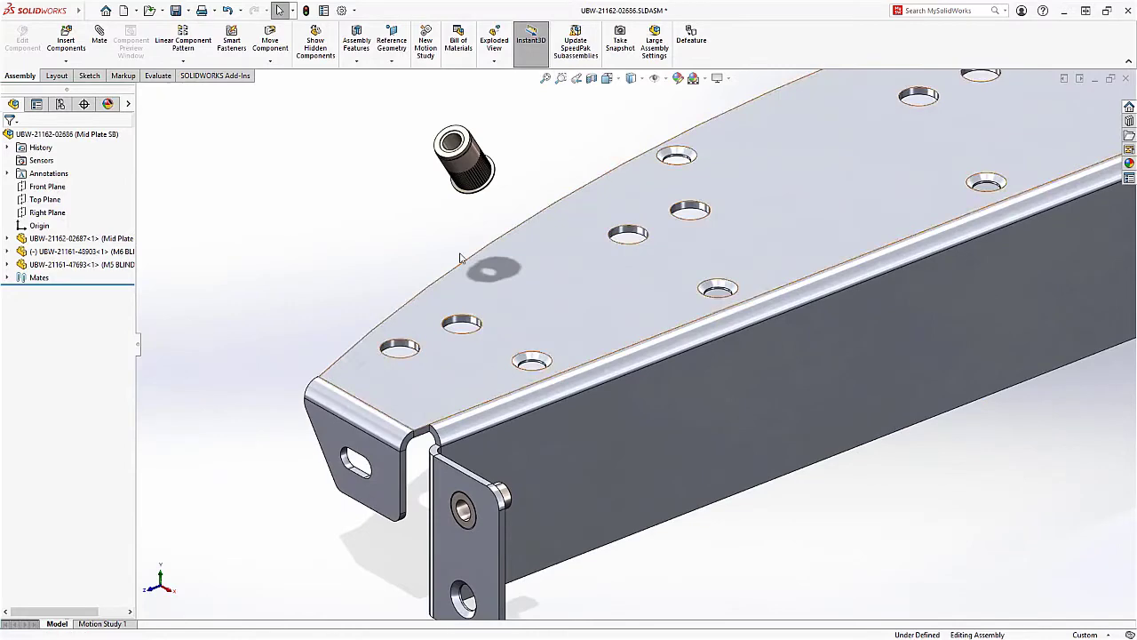
- Seat the M6 insert in a plate hole with flipped Coincident and Concentric mates
{"action": "left_click", "coordinate": [460, 196]}
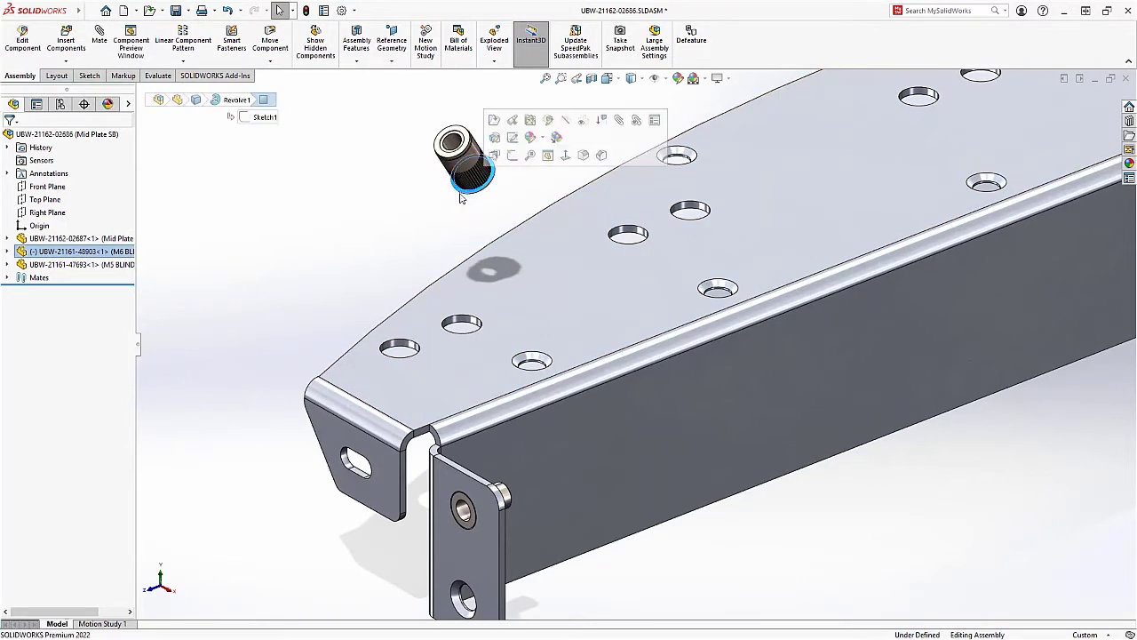
{"action": "left_click", "coordinate": [489, 260], "text": "ctrl"}
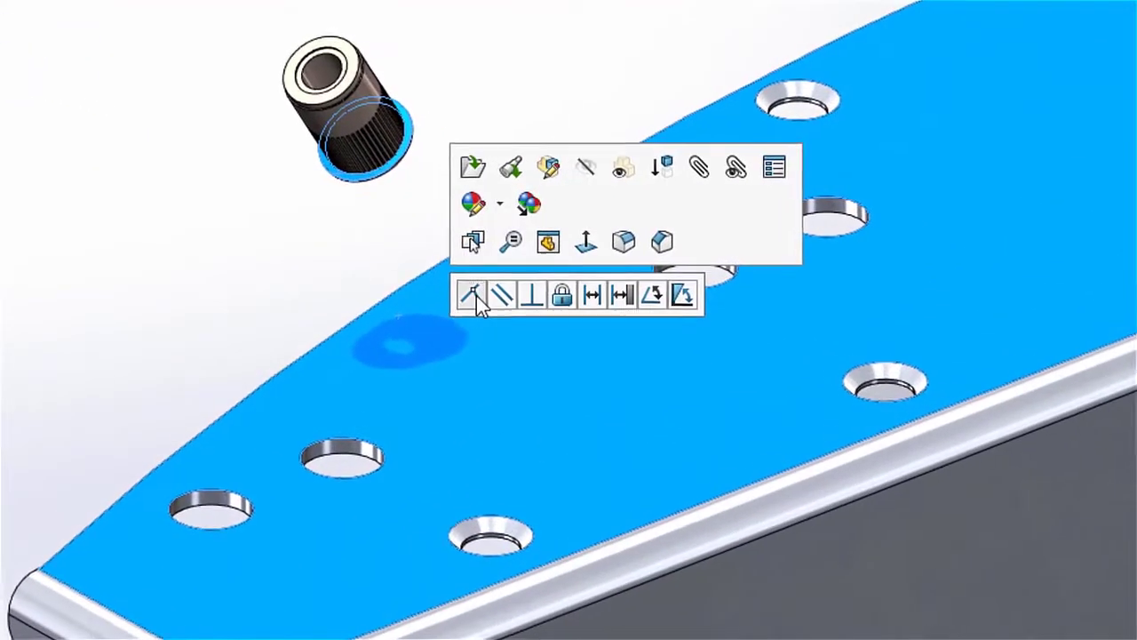
{"action": "left_click", "coordinate": [522, 248]}
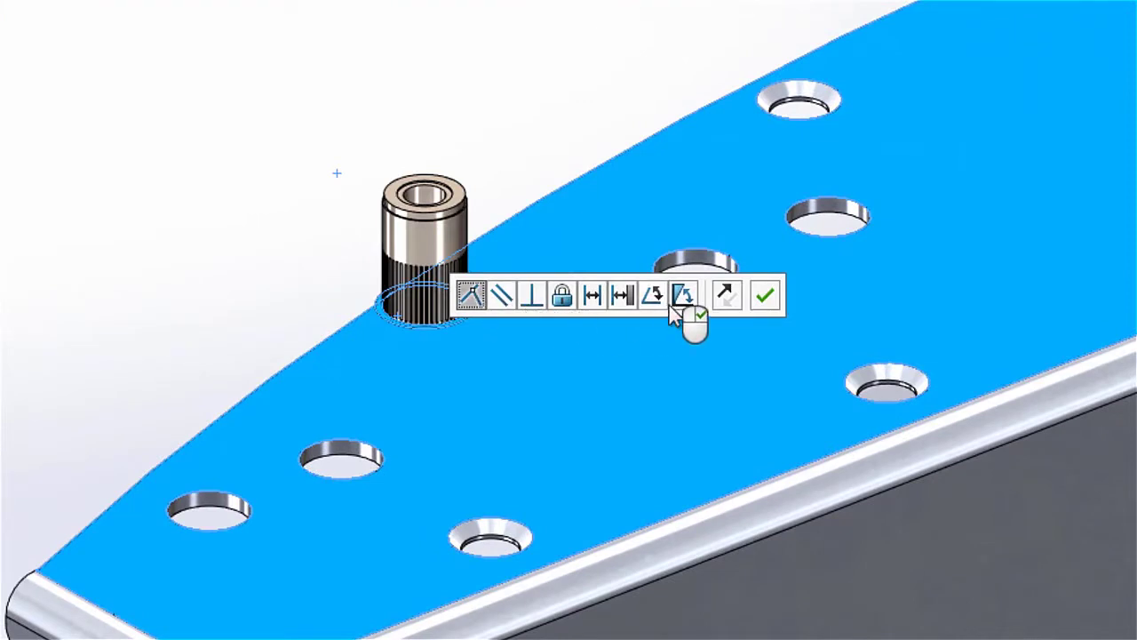
{"action": "left_click", "coordinate": [728, 301]}
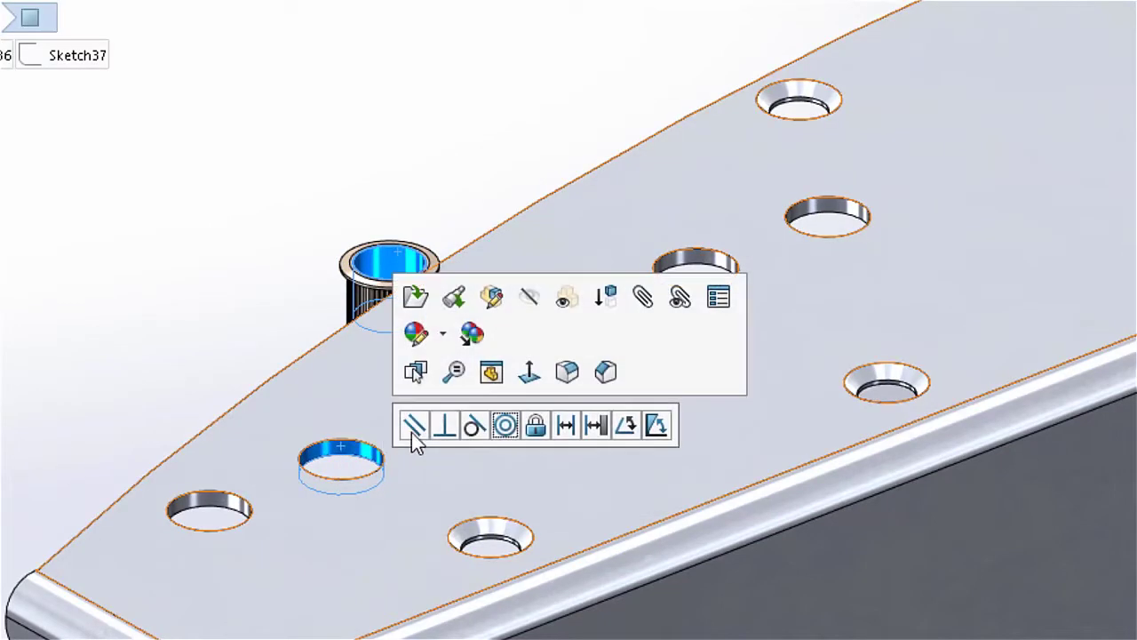
{"action": "left_click", "coordinate": [510, 431]}
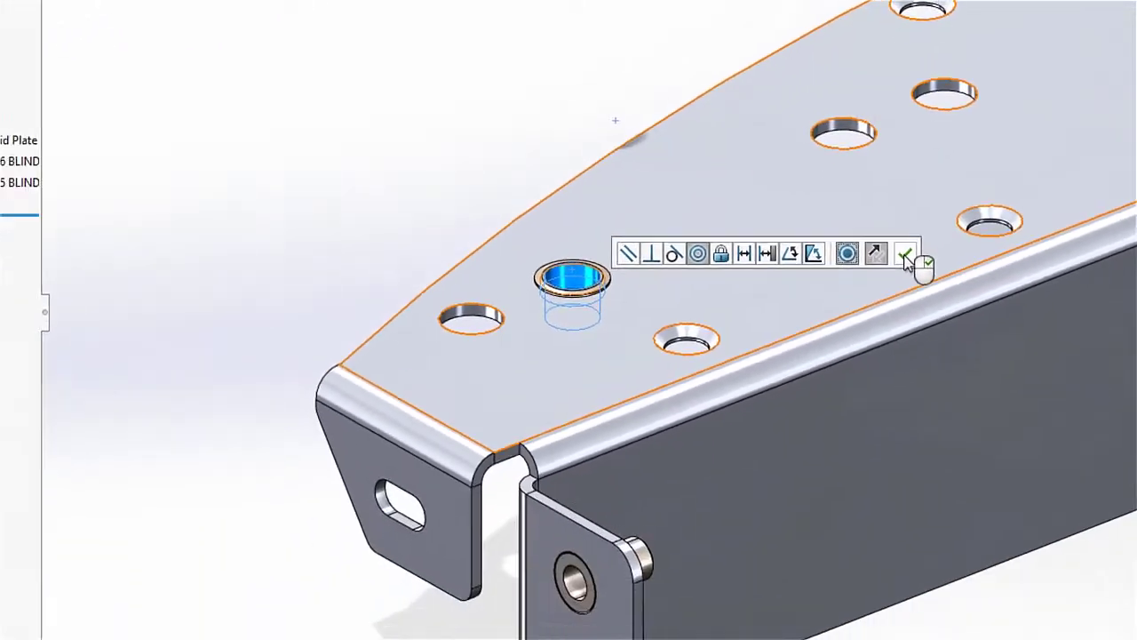
{"action": "left_click", "coordinate": [776, 426]}
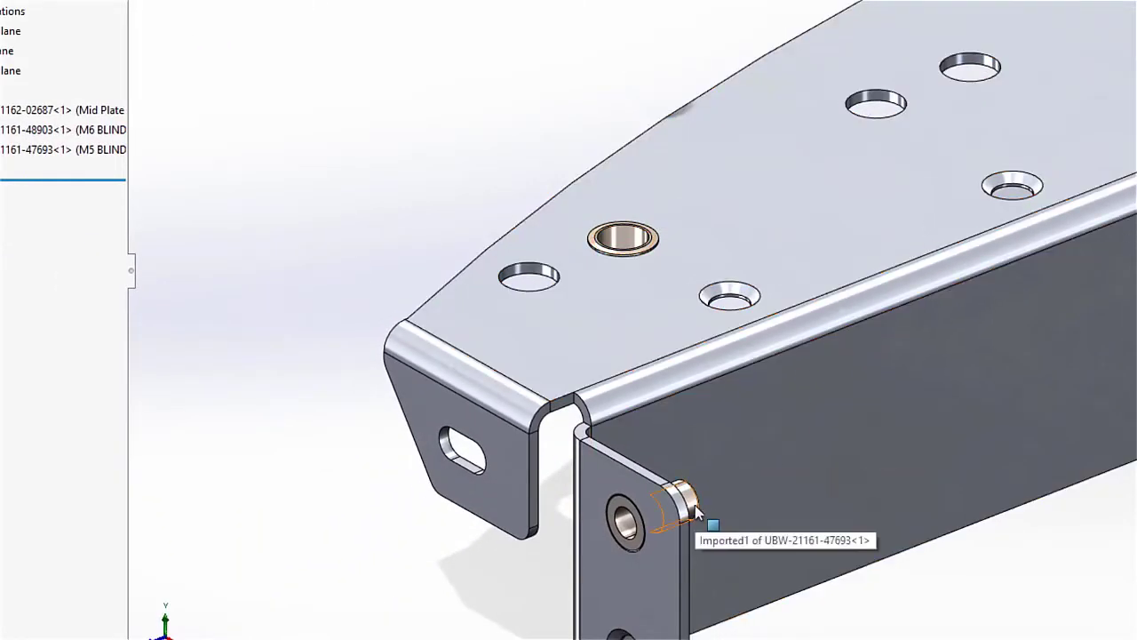
- Copy the M5 insert and mate it Concentric and Coincident into a neighbouring Ø7.0 hole
{"action": "left_click_drag", "start_coordinate": [690, 508], "coordinate": [584, 69], "text": "ctrl"}
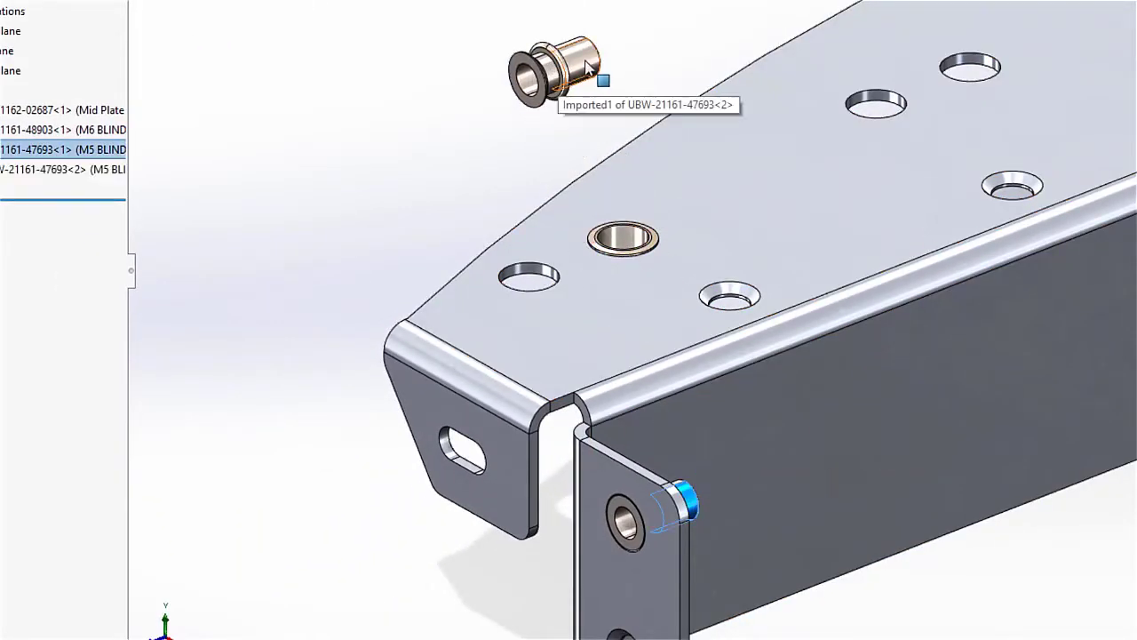
{"action": "left_click", "coordinate": [587, 69]}
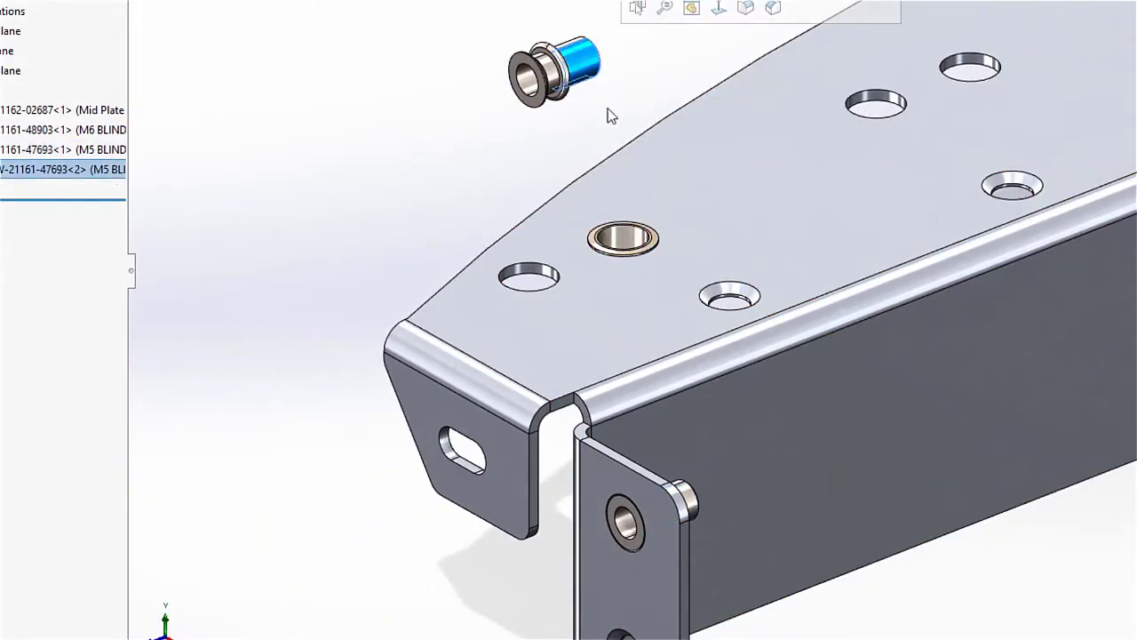
{"action": "left_click", "coordinate": [727, 298], "text": "ctrl"}
{"action": "left_click", "coordinate": [822, 275]}
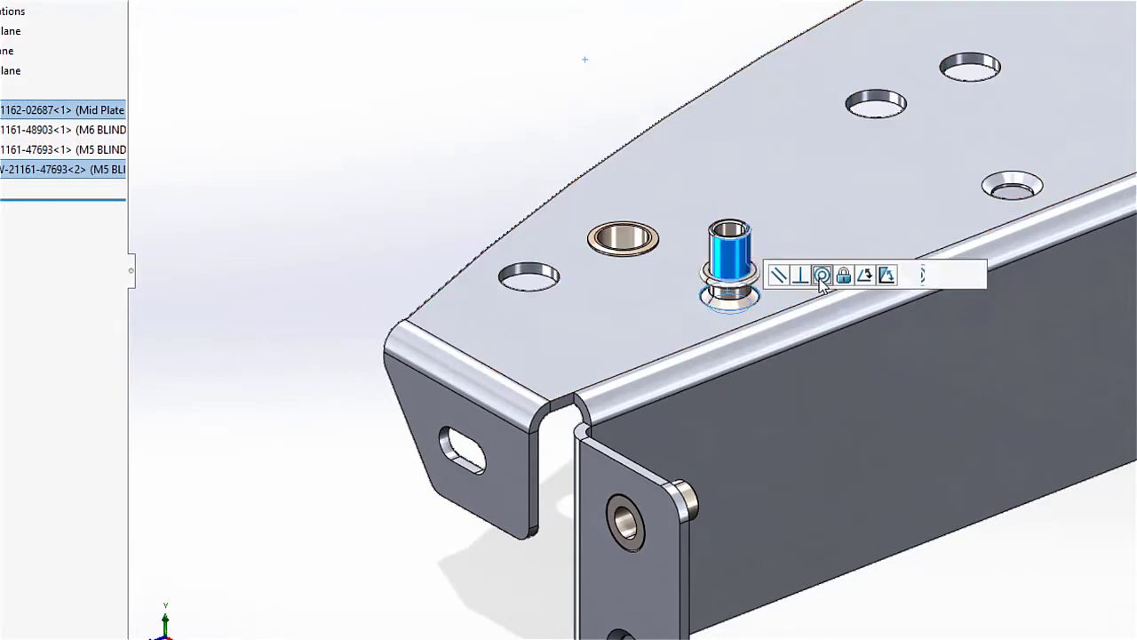
{"action": "left_click", "coordinate": [945, 275]}
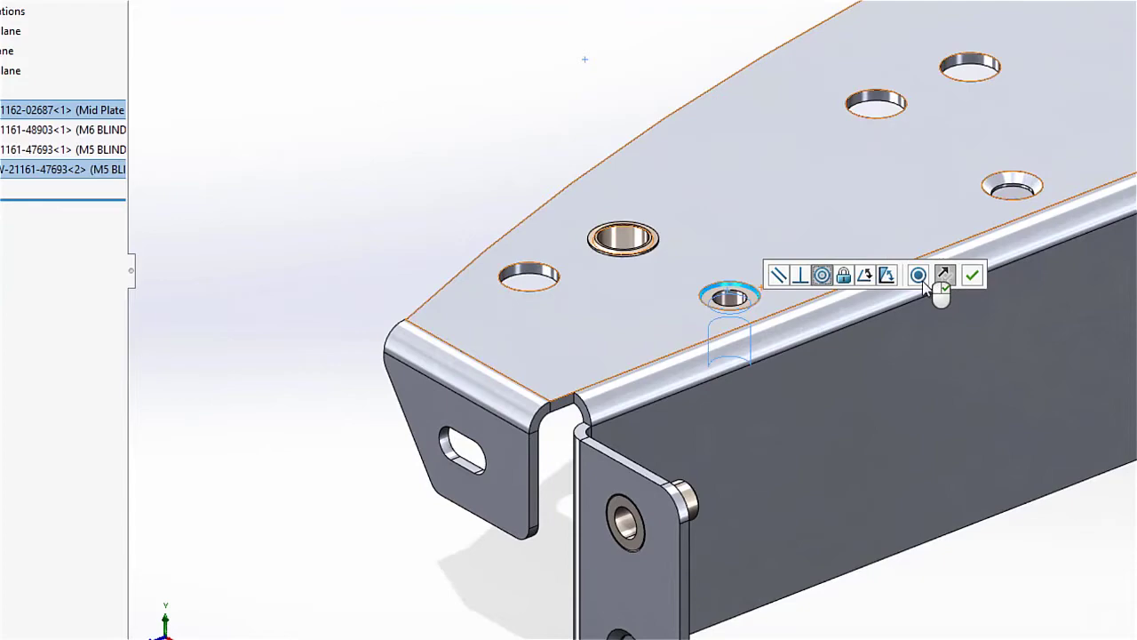
{"action": "left_click", "coordinate": [919, 277]}
{"action": "left_click", "coordinate": [972, 275]}
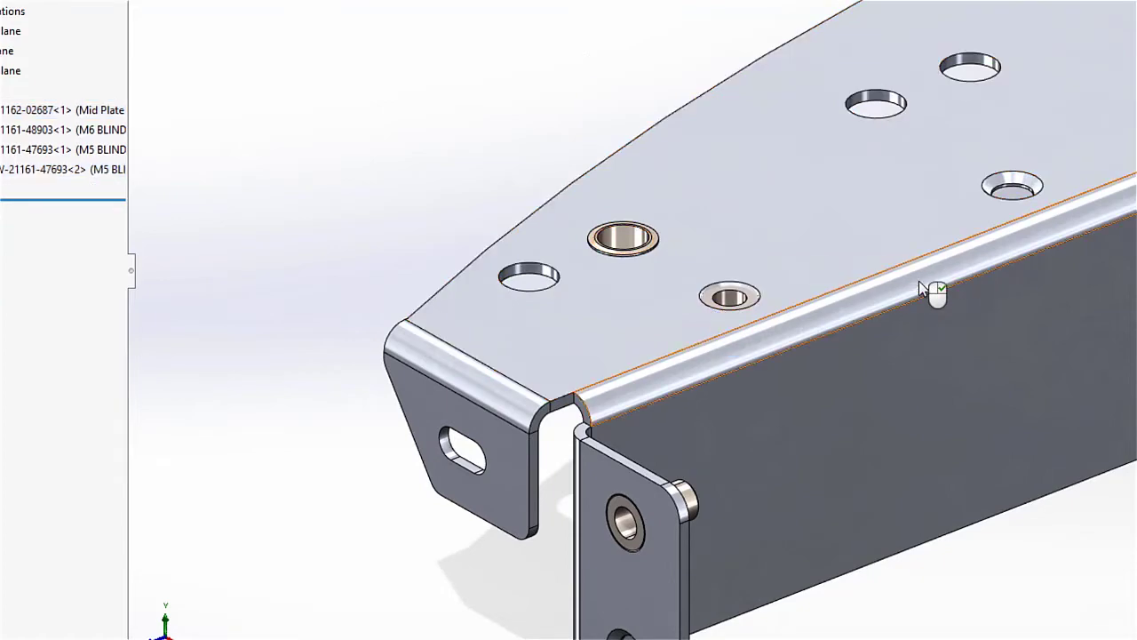
{"action": "left_click", "coordinate": [754, 285]}
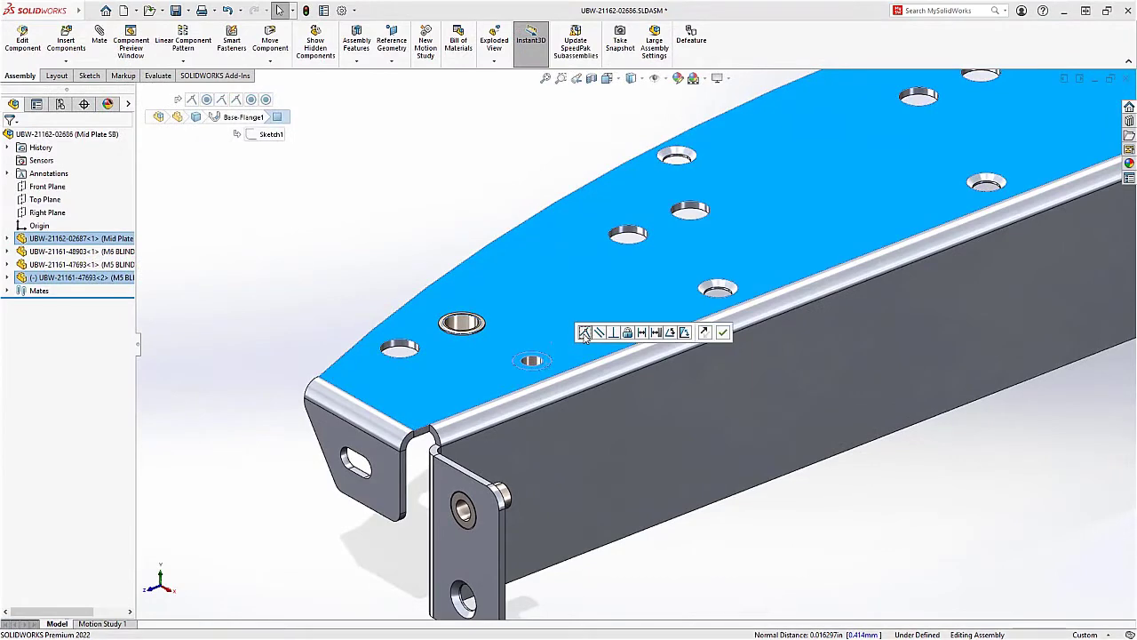
{"action": "left_click", "coordinate": [585, 333]}
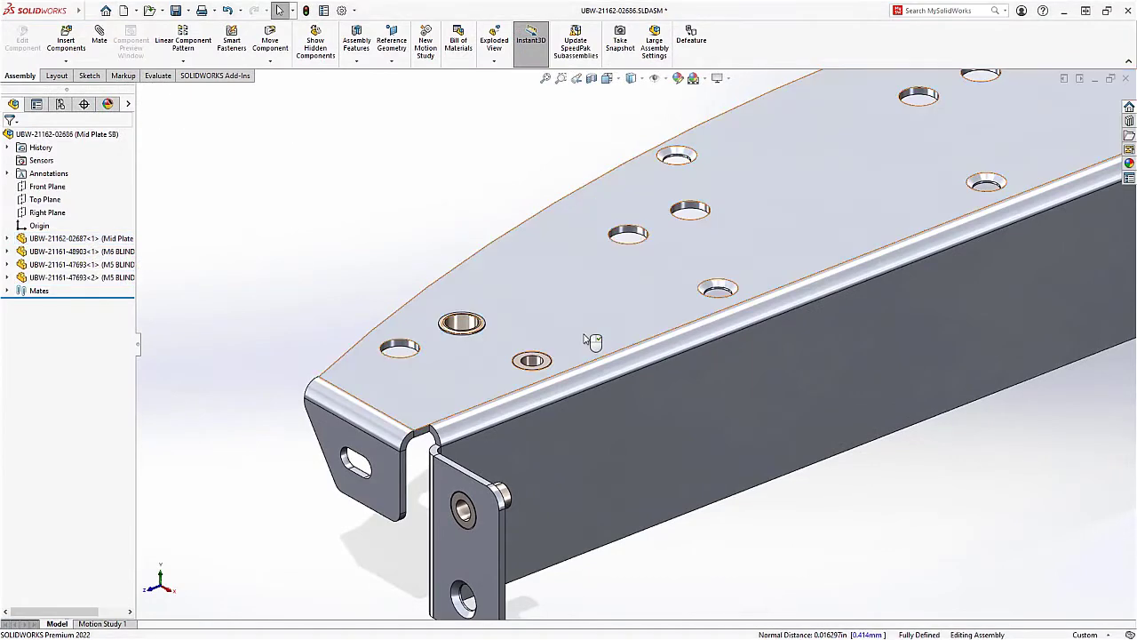
- Start a pattern driven component pattern of the M6 insert from the Ø10.0 hole, then cancel it
{"action": "left_click", "coordinate": [575, 79]}
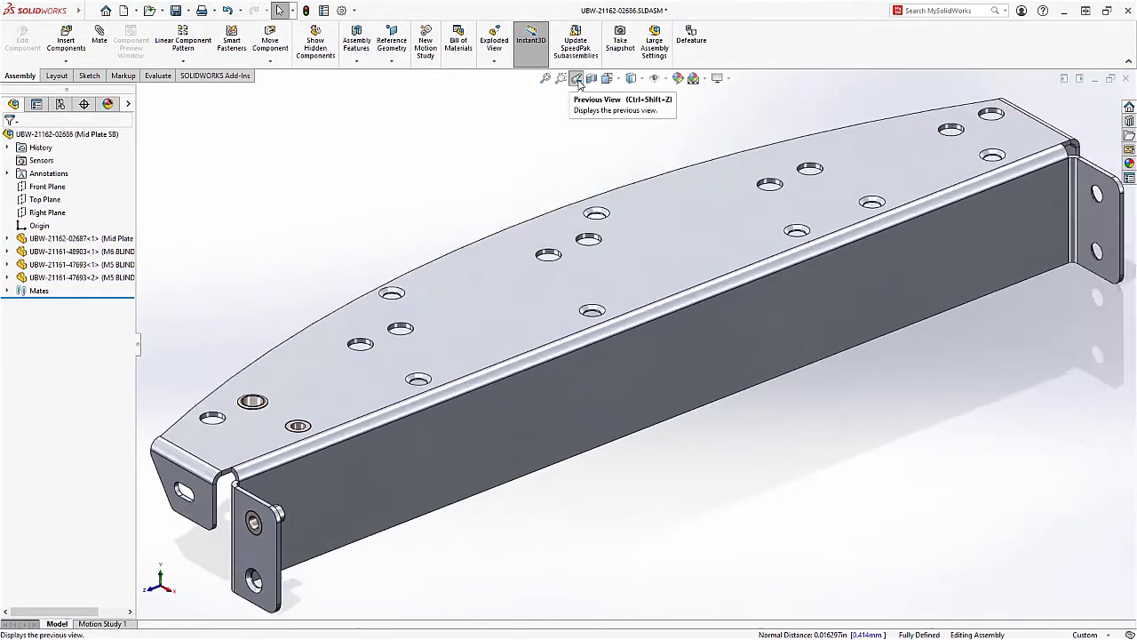
{"action": "key", "text": "s"}
{"action": "left_click", "coordinate": [335, 201]}
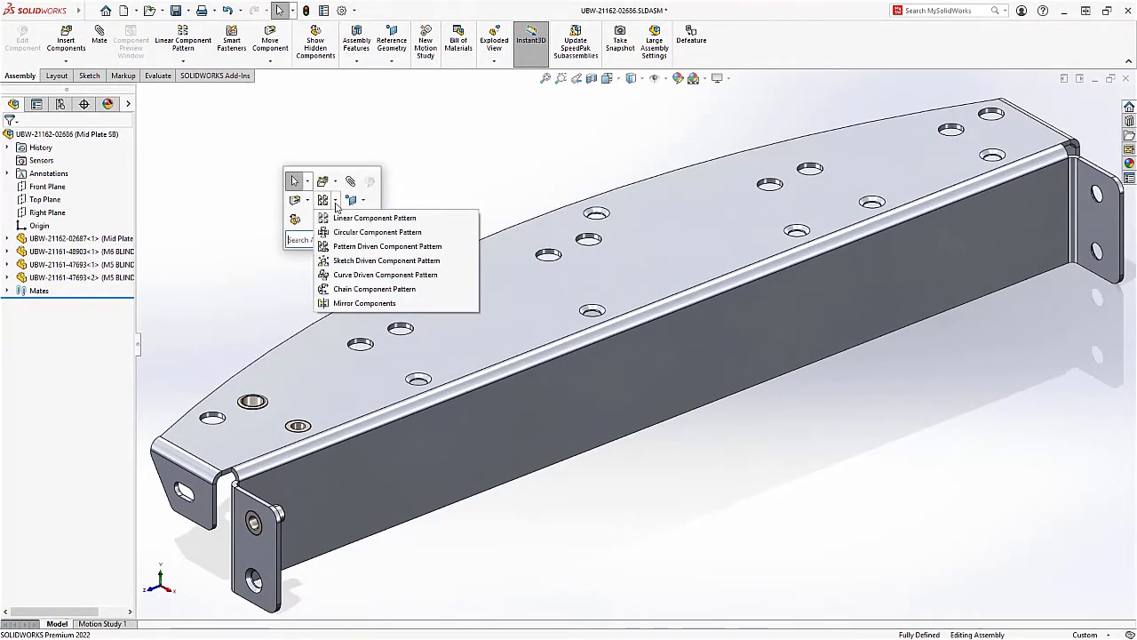
{"action": "left_click", "coordinate": [345, 246]}
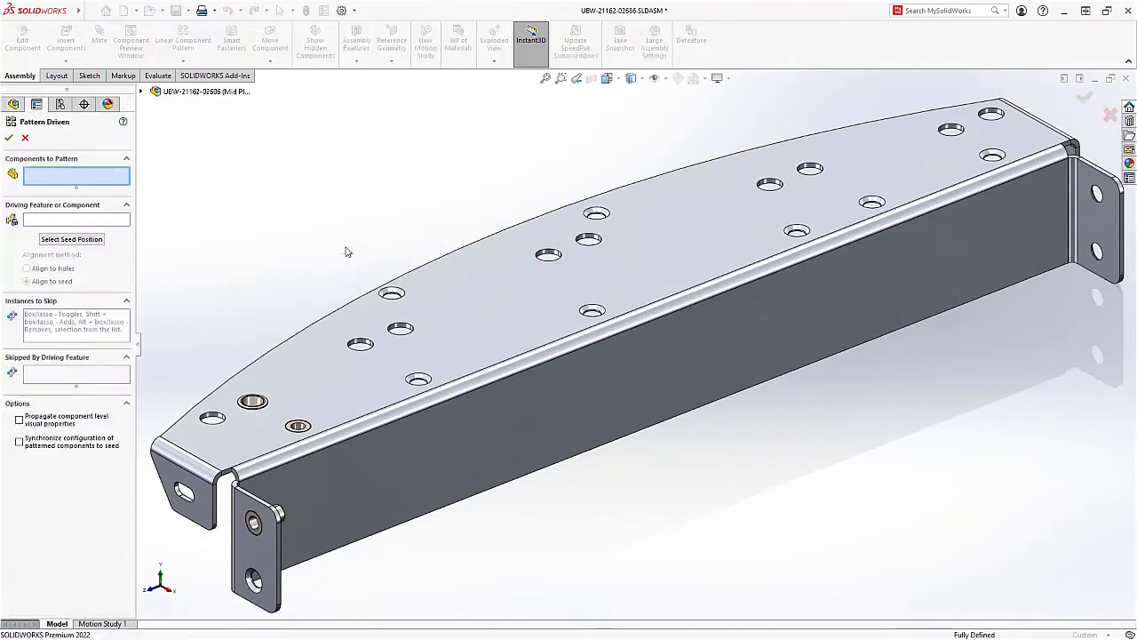
{"action": "left_click", "coordinate": [254, 401]}
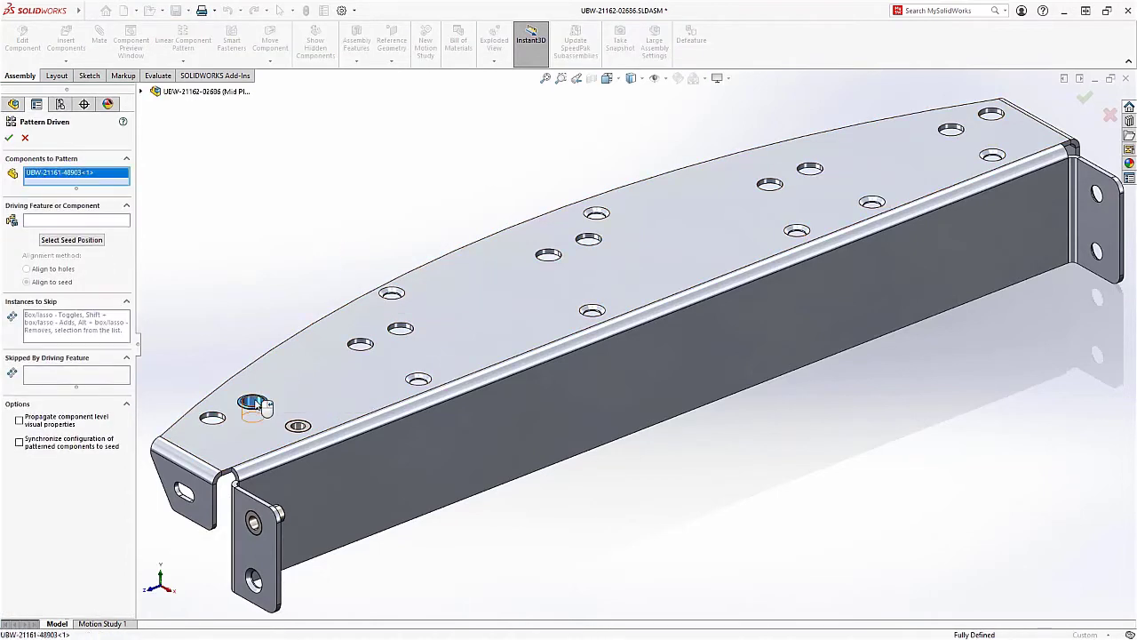
{"action": "left_click", "coordinate": [213, 418]}
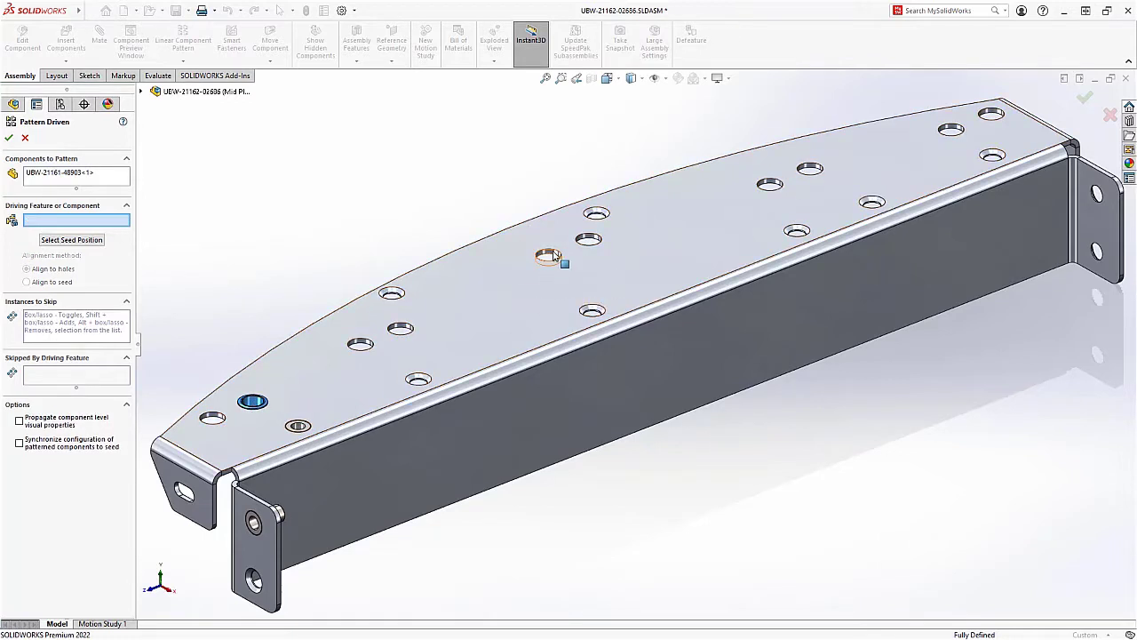
{"action": "key", "text": "Escape"}
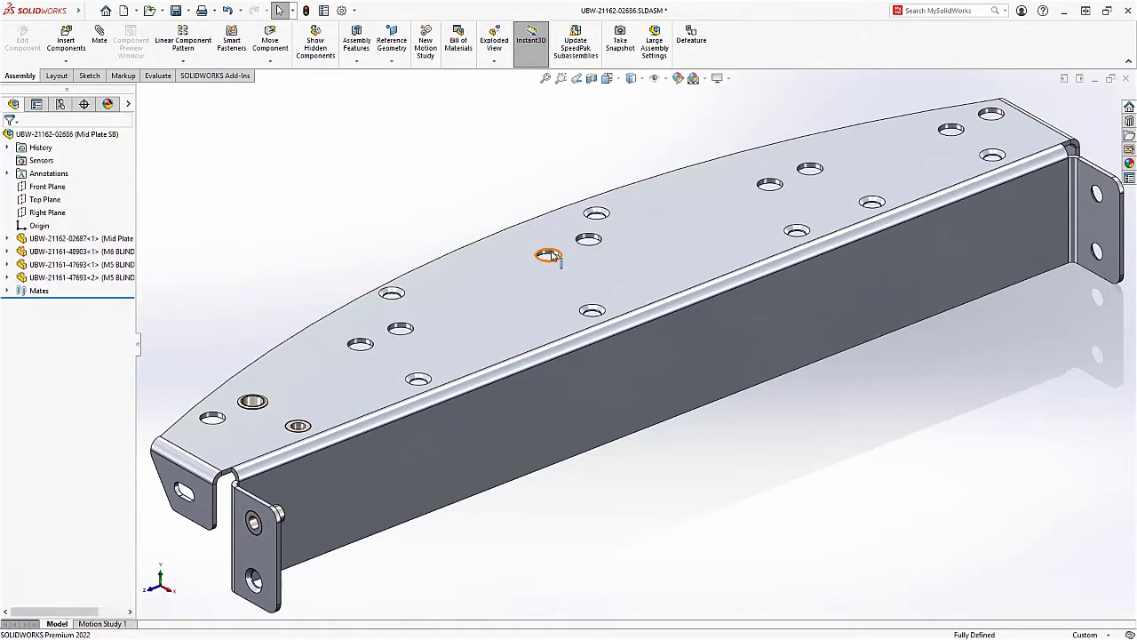
- Reassign the M6 insert's Concentric2 mate to a hole near the plate's middle
{"action": "left_click", "coordinate": [255, 405]}
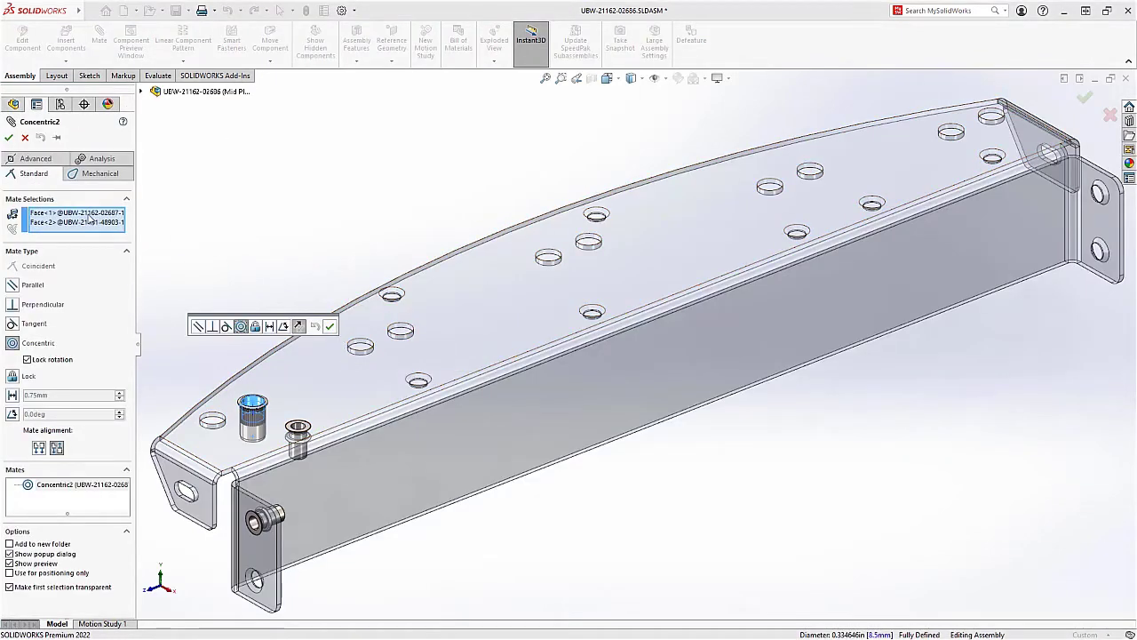
{"action": "left_click", "coordinate": [89, 214]}
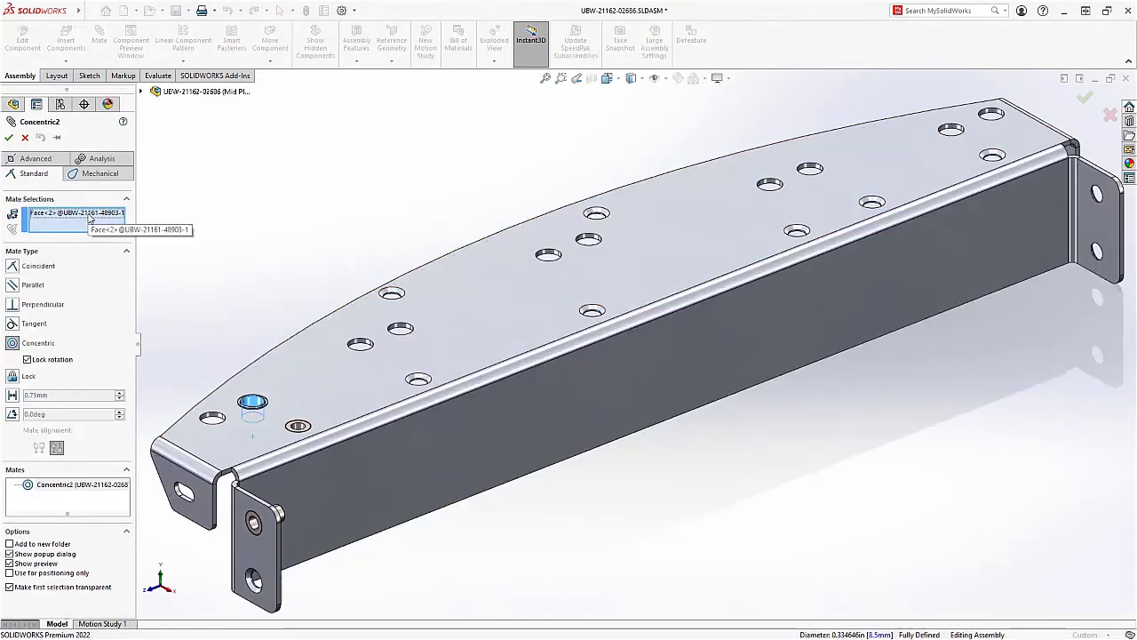
{"action": "left_click", "coordinate": [588, 240]}
- Confirm the edited mate and pattern the M6 insert across the Ø10.0 holes
{"action": "key", "text": "Return"}
{"action": "key", "text": "Return"}
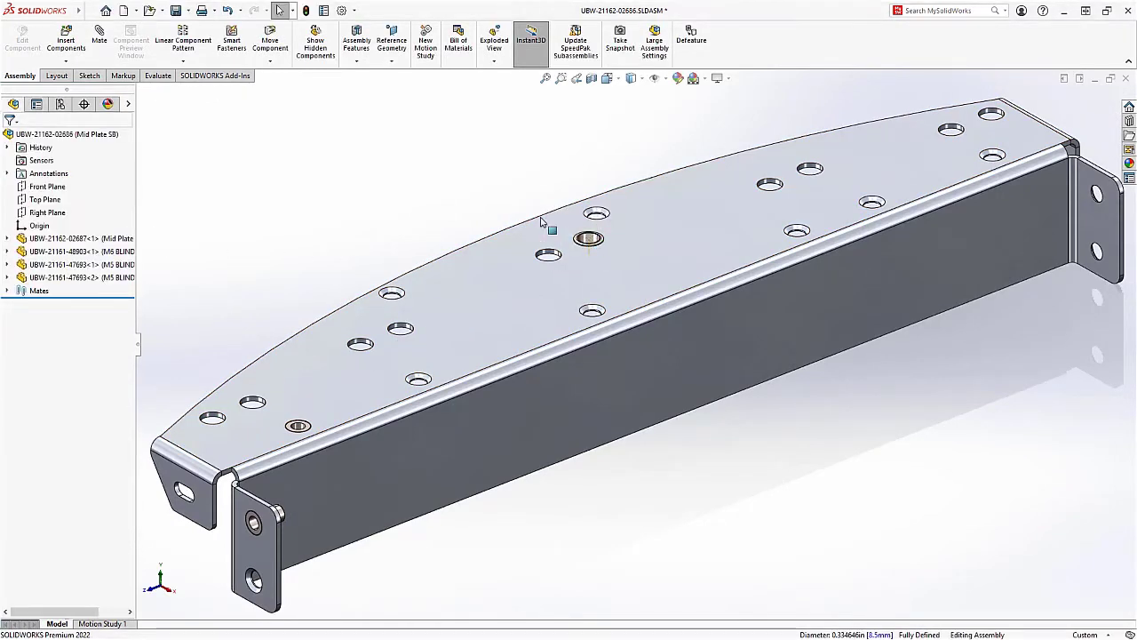
{"action": "key", "text": "s"}
{"action": "left_click", "coordinate": [510, 220]}
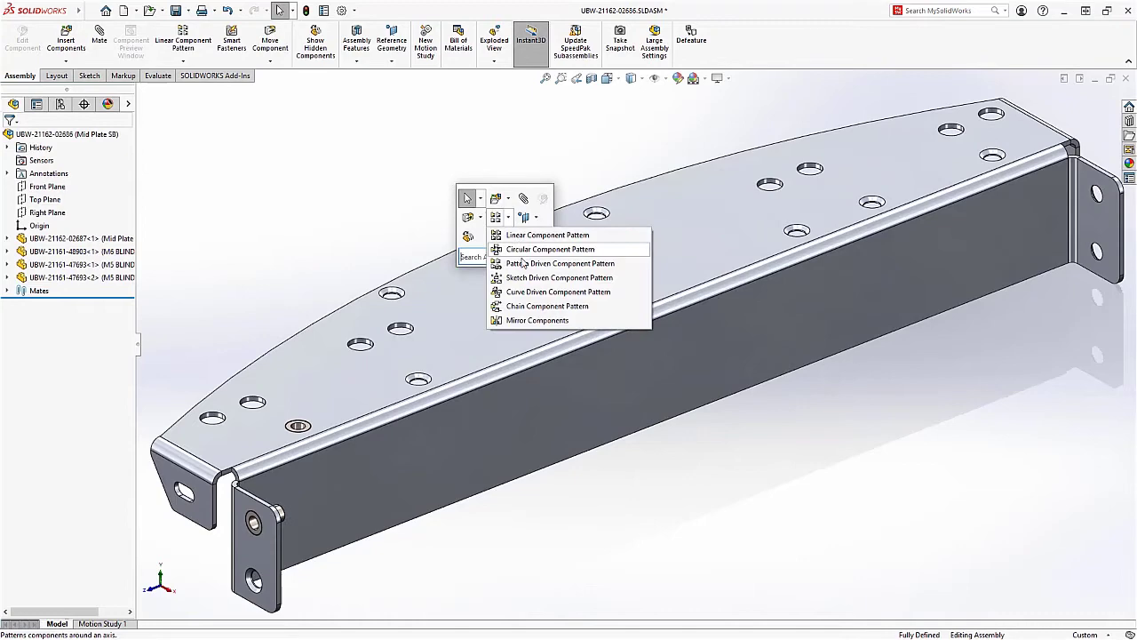
{"action": "left_click", "coordinate": [551, 264]}
{"action": "left_click", "coordinate": [593, 243]}
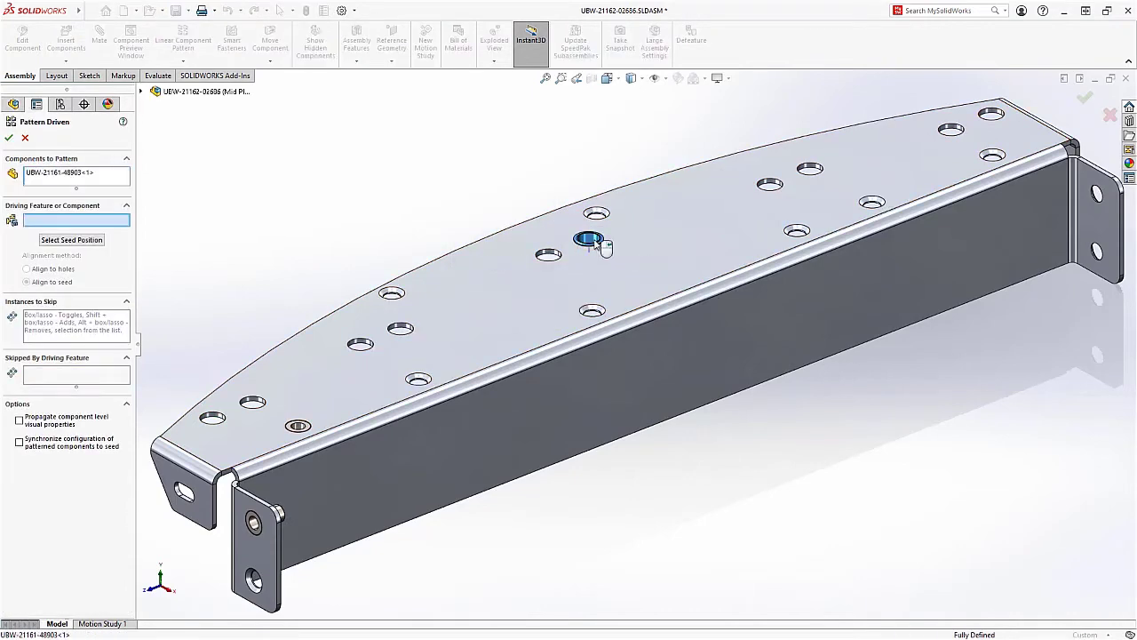
{"action": "left_click", "coordinate": [550, 255]}
{"action": "key", "text": "Return"}
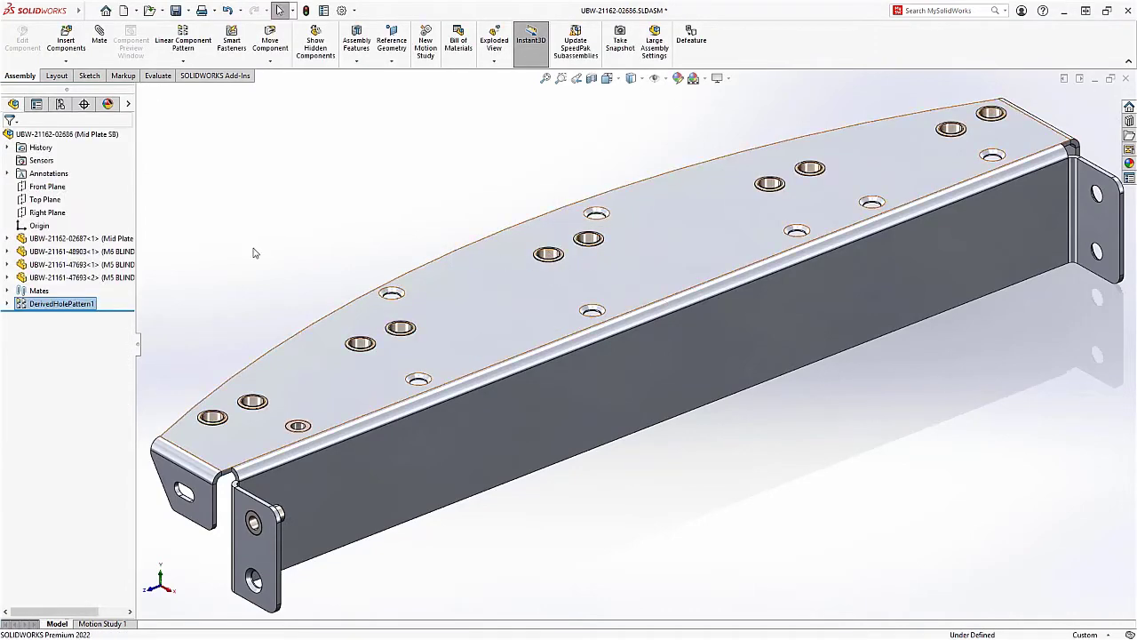
- Create a pattern driven component pattern of the M5 insert from the Ø7.0 holes
{"action": "key", "text": "s"}
{"action": "left_click", "coordinate": [307, 282]}
{"action": "left_click", "coordinate": [320, 328]}
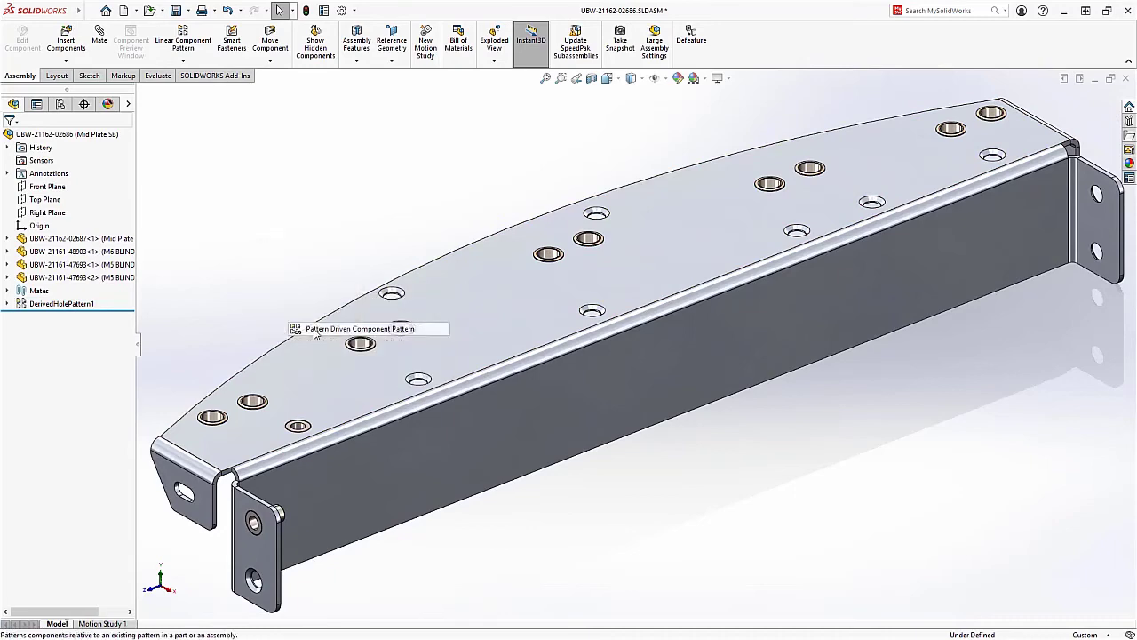
{"action": "left_click", "coordinate": [299, 427]}
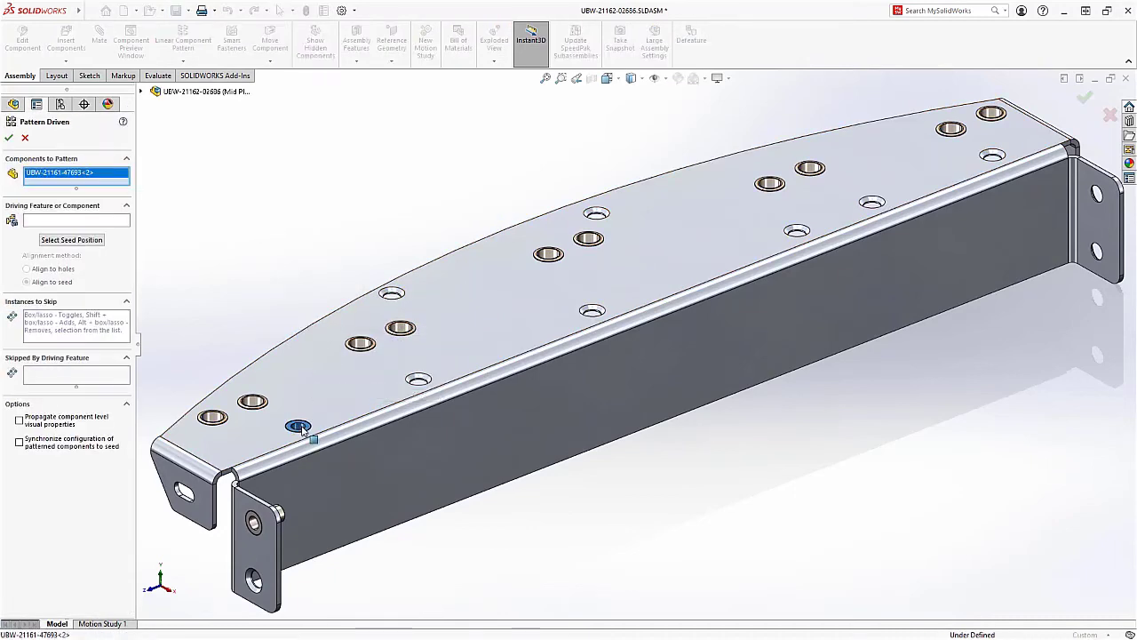
{"action": "left_click", "coordinate": [433, 384]}
{"action": "key", "text": "Return"}
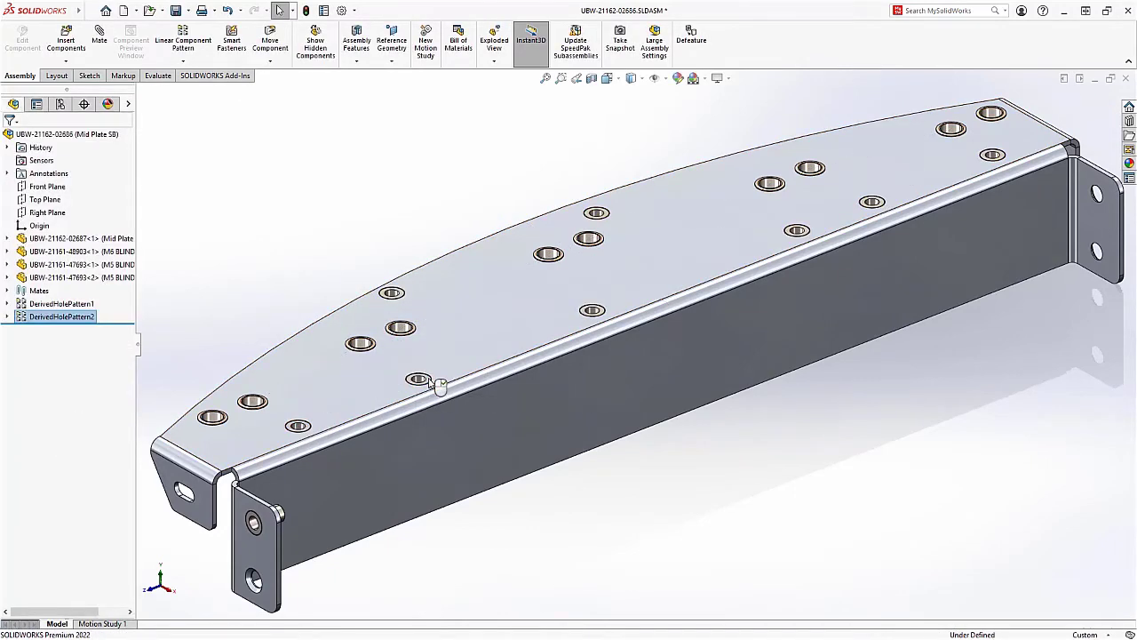
- Clear the selection and repeat the hole-driven pattern of the M5 blind fastener on the Ø7.0 hole
{"action": "left_click", "coordinate": [227, 298]}
{"action": "key", "text": "s"}
{"action": "left_click", "coordinate": [283, 331]}
{"action": "left_click", "coordinate": [320, 373]}
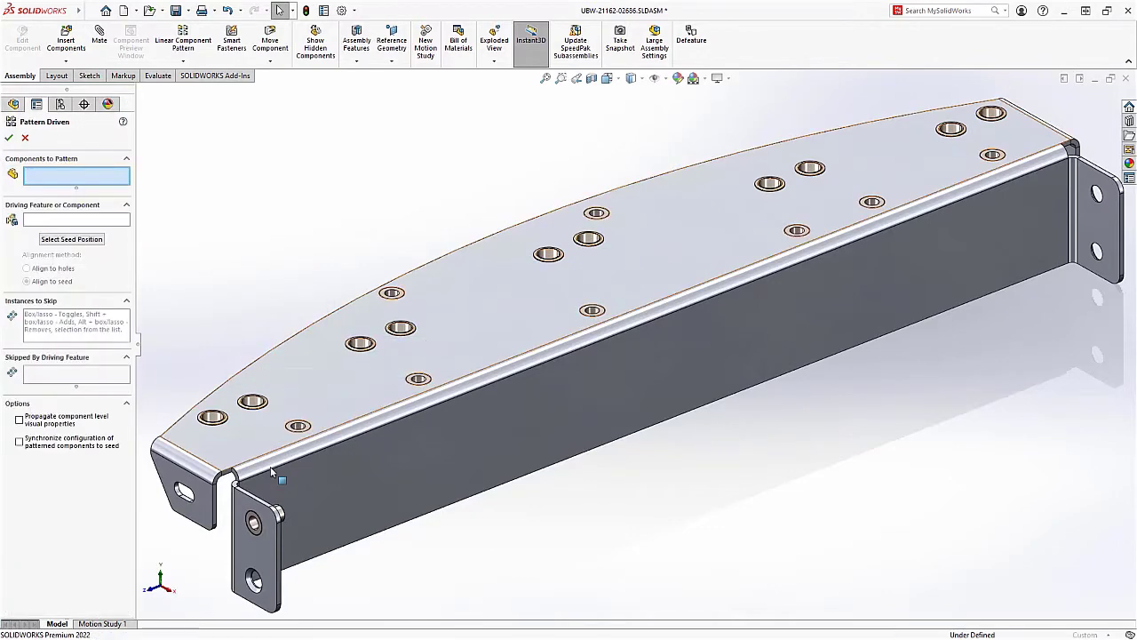
{"action": "left_click", "coordinate": [253, 524]}
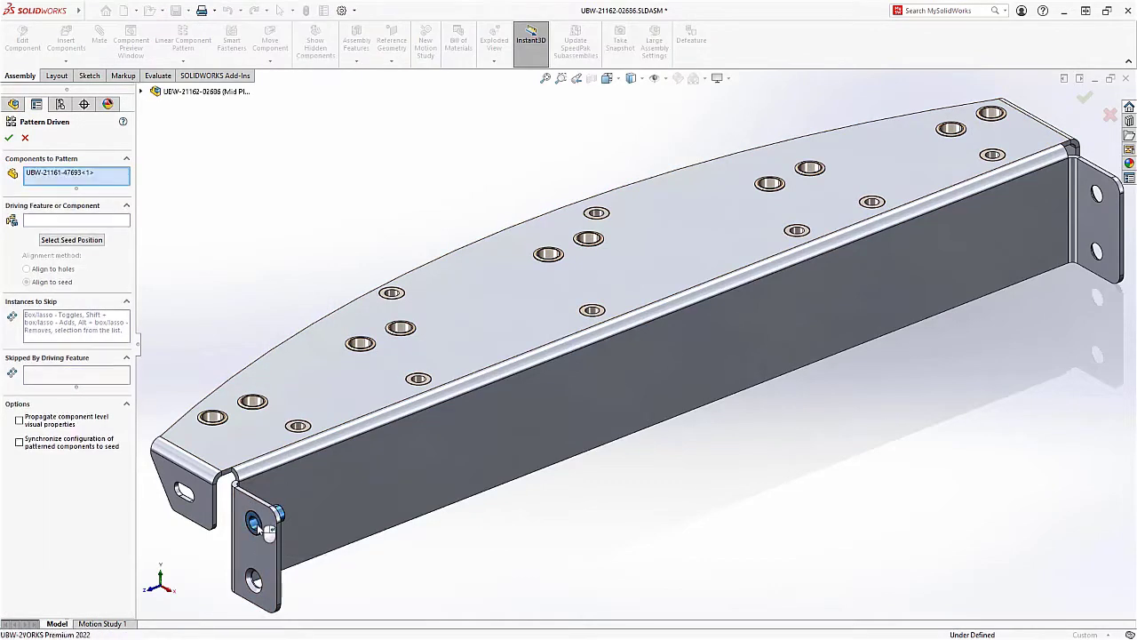
{"action": "left_click", "coordinate": [253, 582]}
{"action": "key", "text": "Return"}
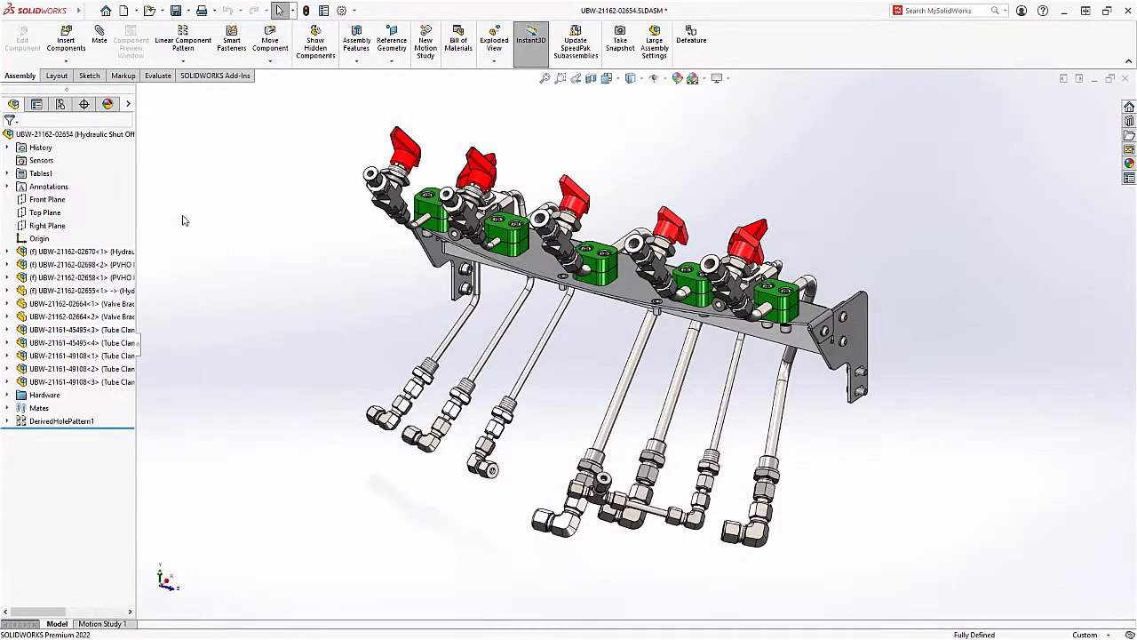
- Add a new configuration named 'Primary System' to the hydraulic shut-off assembly and activate it
{"action": "left_click", "coordinate": [62, 105]}
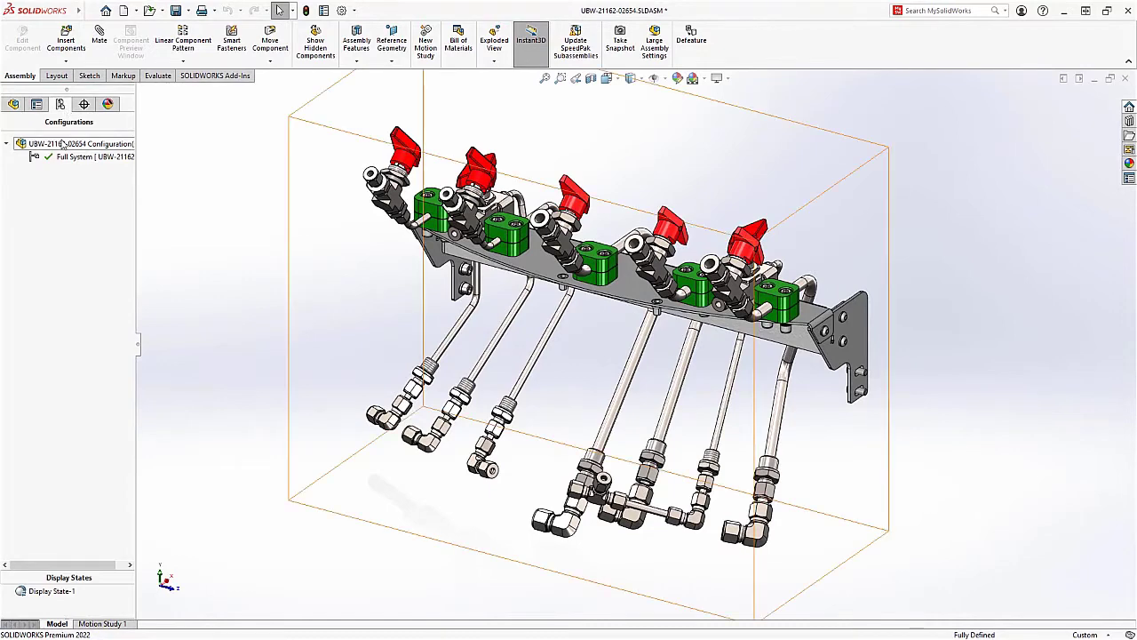
{"action": "right_click", "coordinate": [62, 144]}
{"action": "left_click", "coordinate": [73, 159]}
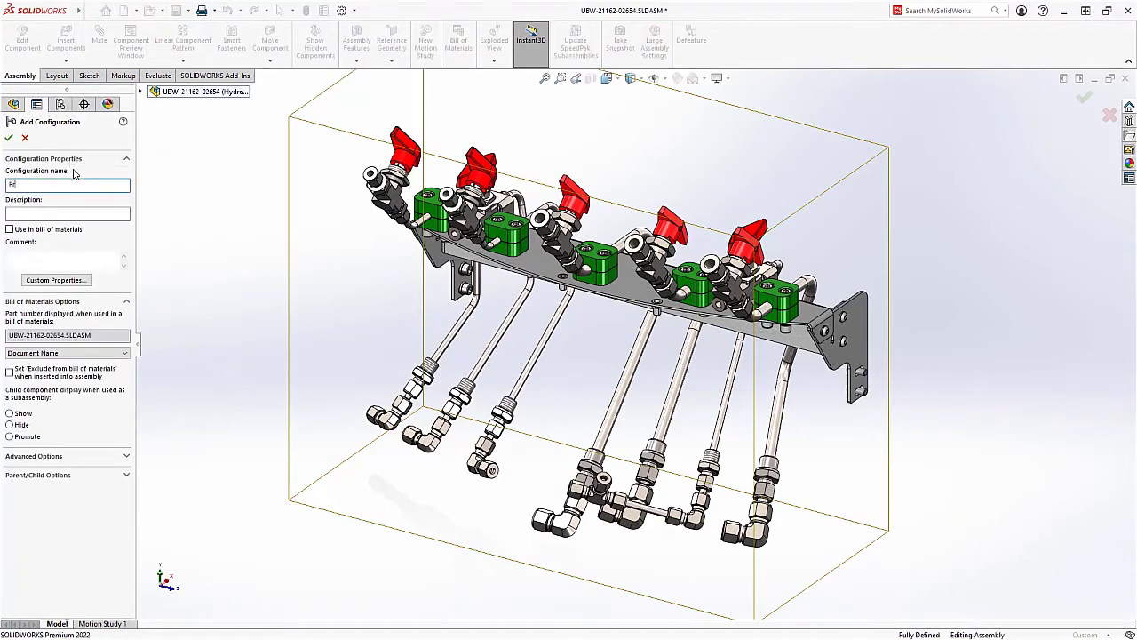
{"action": "type", "text": "Primary System"}
{"action": "key", "text": "Return"}
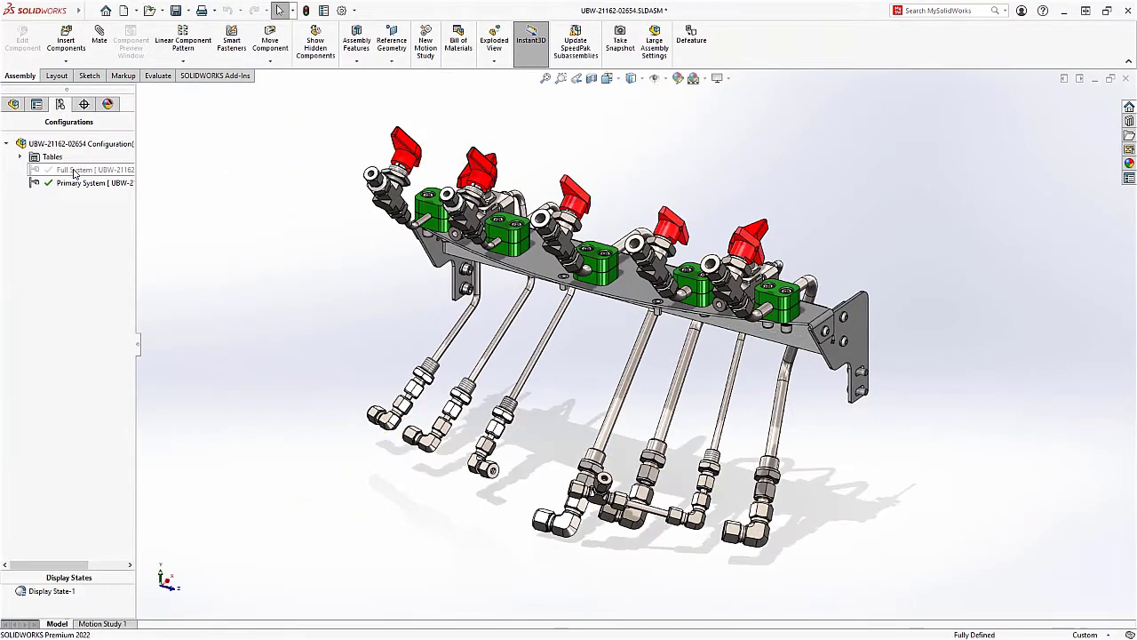
{"action": "left_click", "coordinate": [7, 106]}
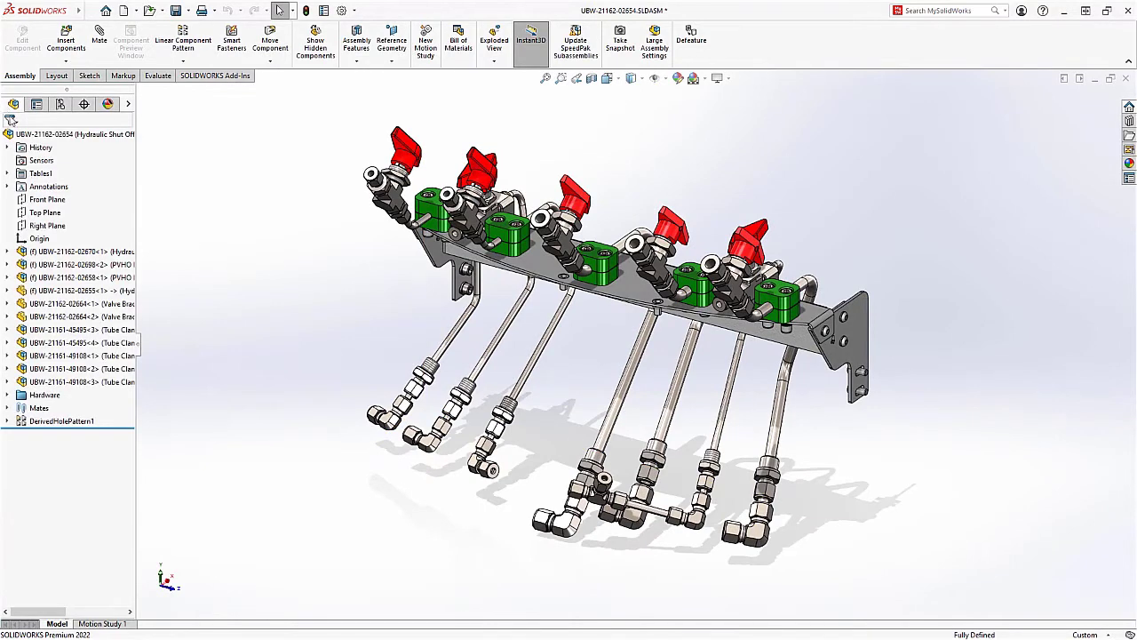
{"action": "left_click", "coordinate": [80, 277]}
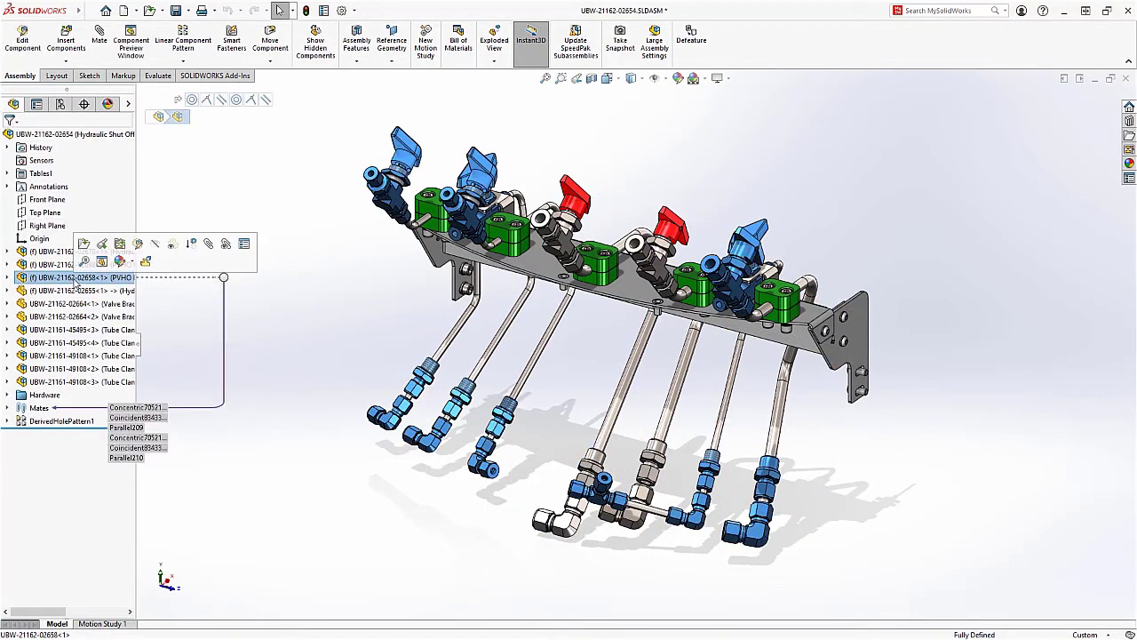
{"action": "left_click", "coordinate": [198, 246]}
{"action": "left_click", "coordinate": [80, 290]}
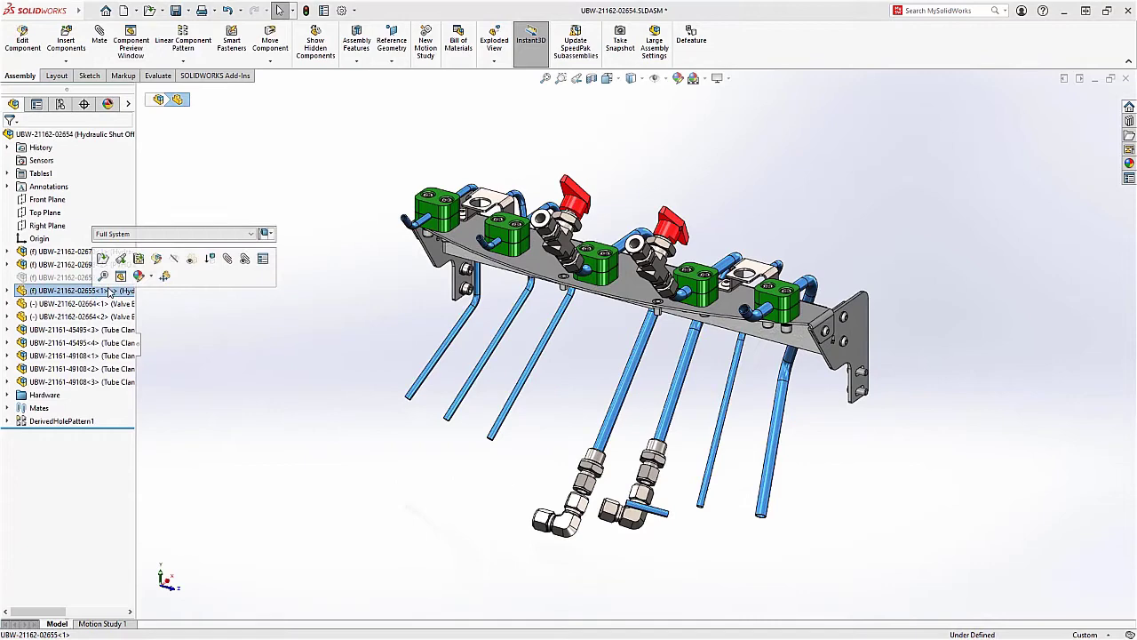
{"action": "left_click", "coordinate": [191, 259]}
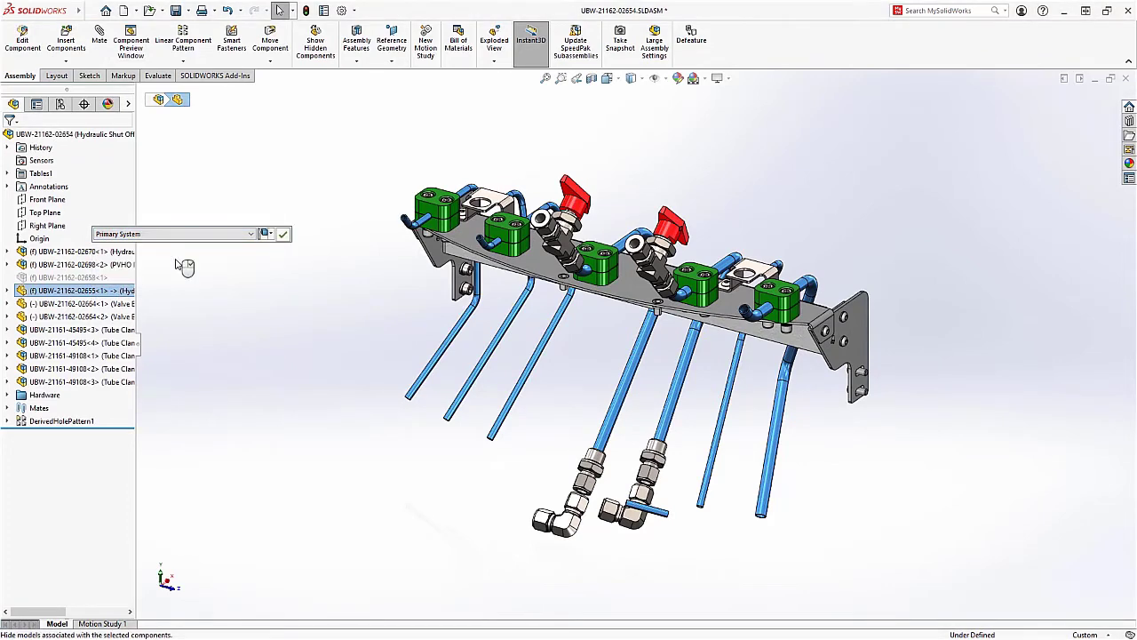
{"action": "left_click", "coordinate": [80, 303]}
{"action": "left_click", "coordinate": [84, 356], "text": "shift"}
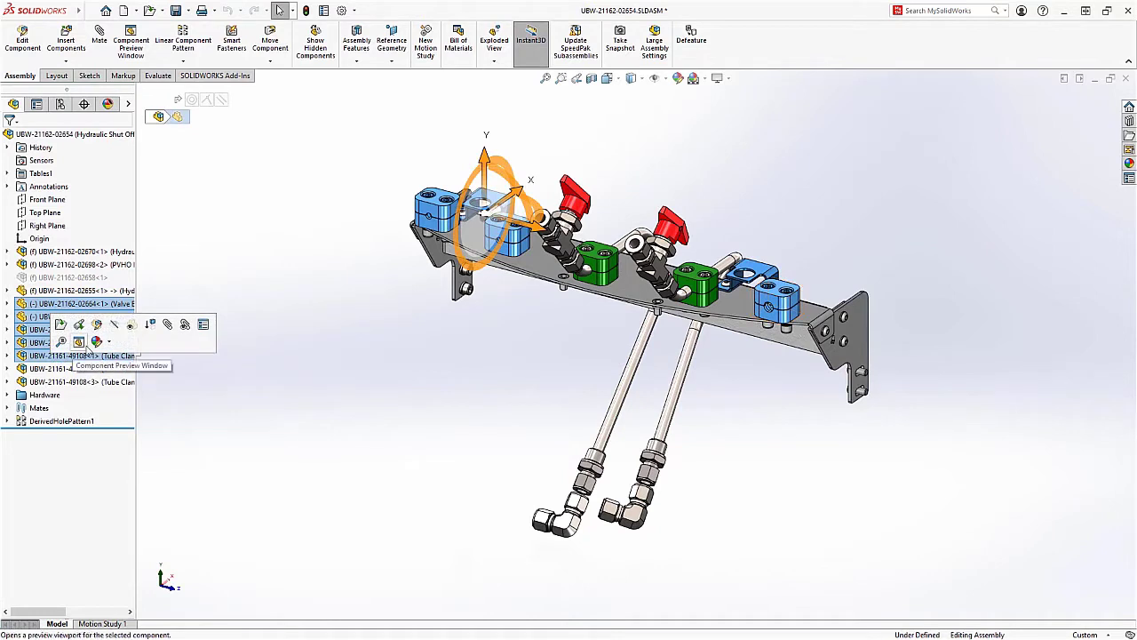
{"action": "left_click", "coordinate": [149, 324]}
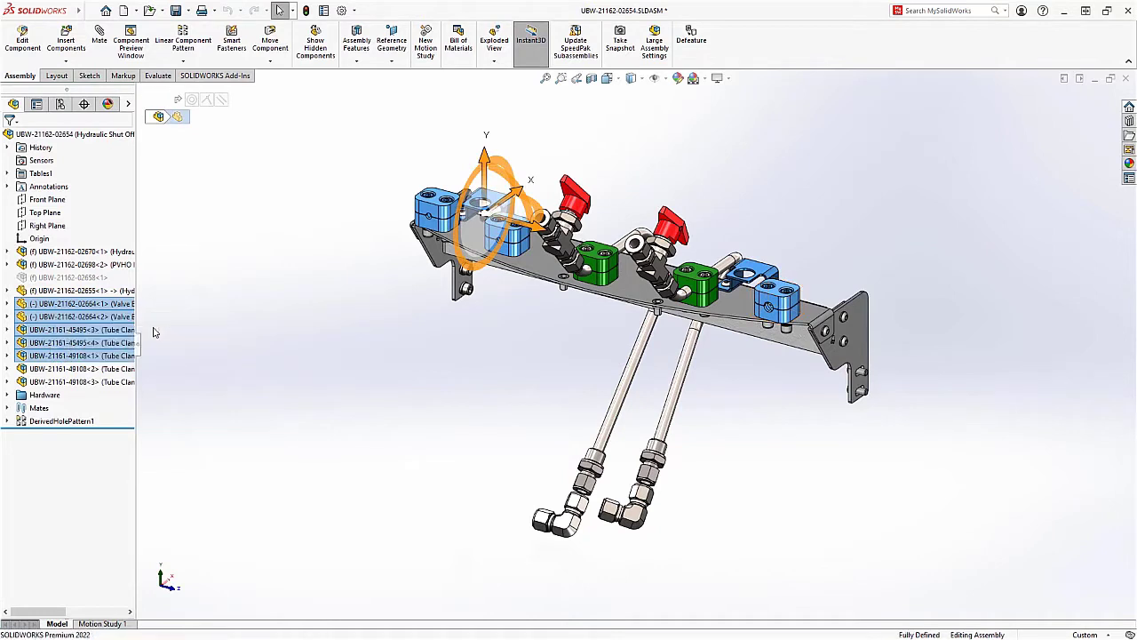
- Suppress hardware part 45353<1> and DerivedHolePattern1 in Primary System
{"action": "left_click", "coordinate": [7, 394]}
{"action": "left_click", "coordinate": [85, 407]}
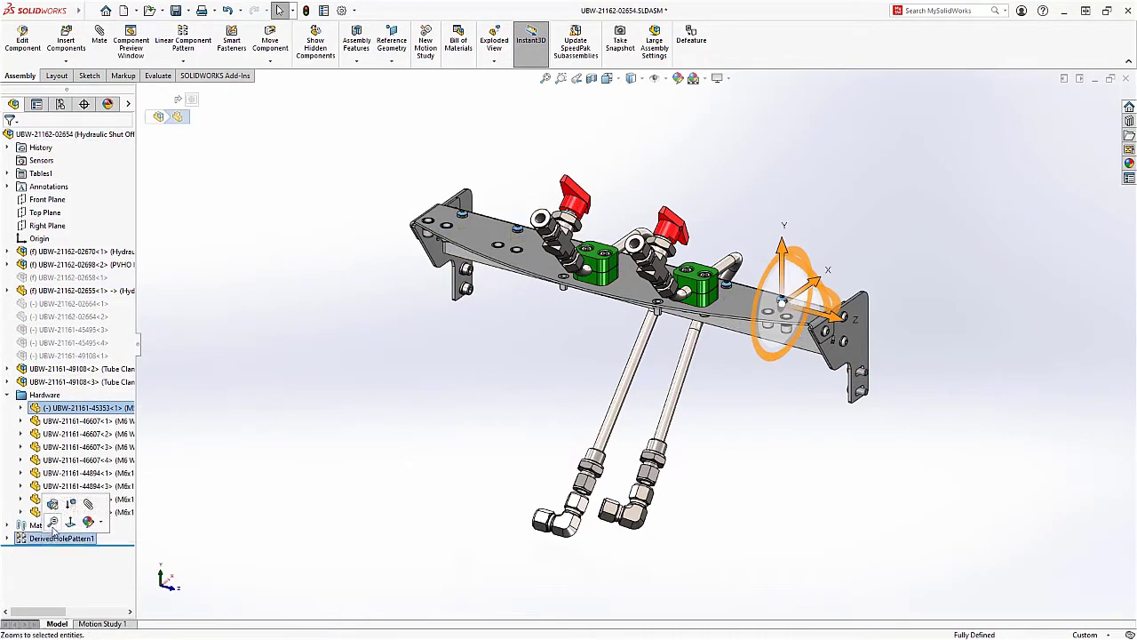
{"action": "left_click", "coordinate": [54, 538], "text": "ctrl"}
{"action": "left_click", "coordinate": [71, 516]}
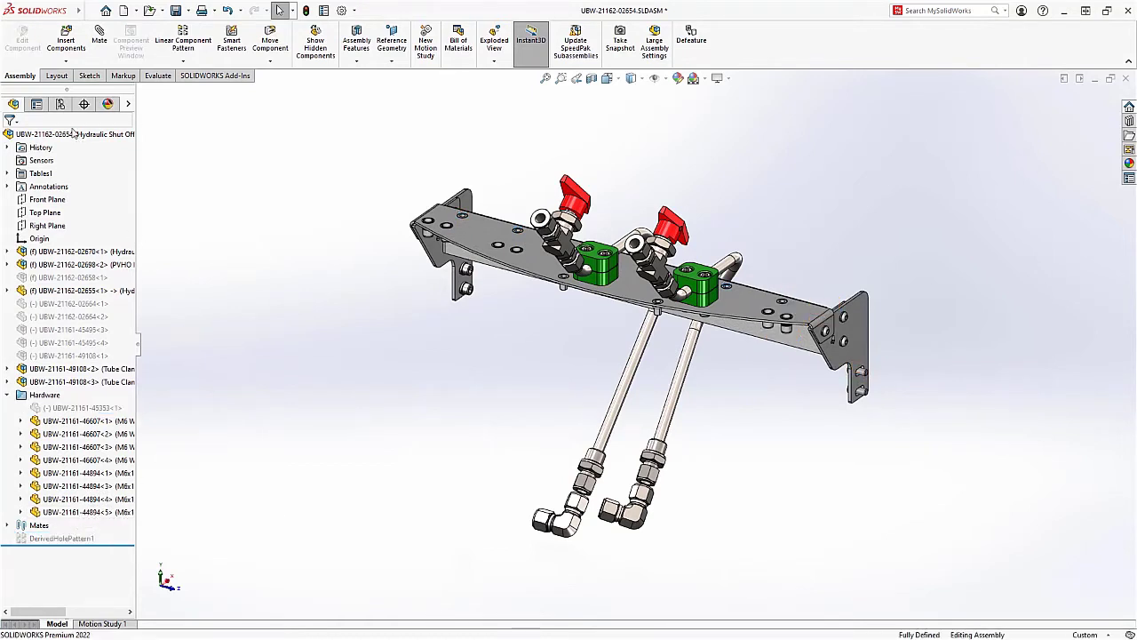
{"action": "left_click", "coordinate": [61, 104]}
- Add an 'Emergency System' row in the Configuration Table and make it the active configuration
{"action": "left_click", "coordinate": [38, 144]}
{"action": "left_click", "coordinate": [20, 157]}
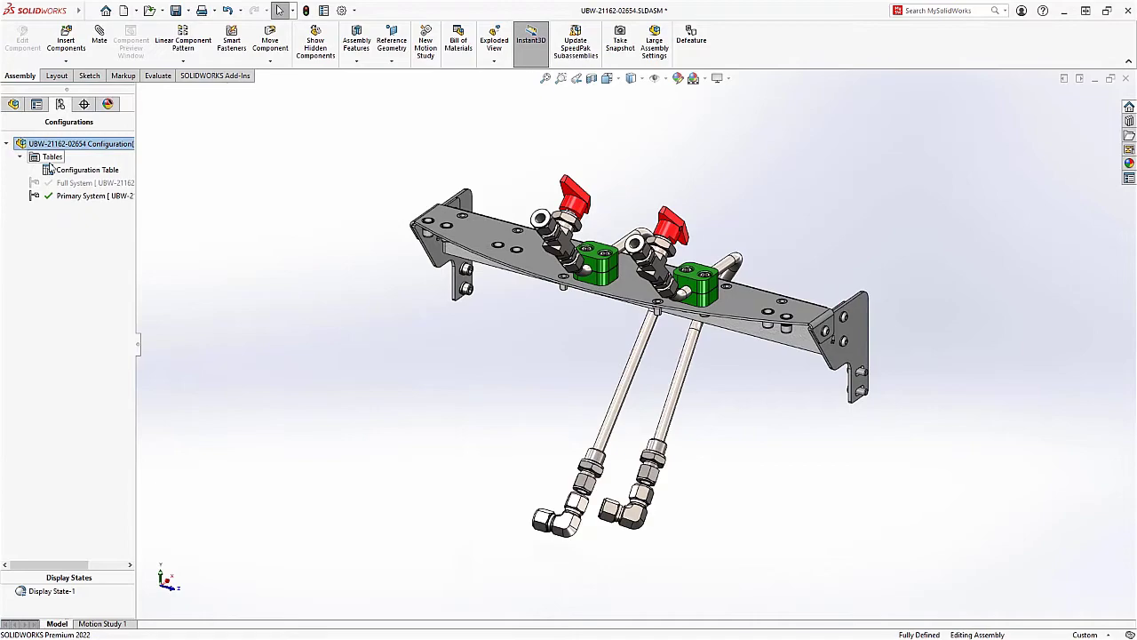
{"action": "right_click", "coordinate": [80, 174]}
{"action": "left_click", "coordinate": [116, 180]}
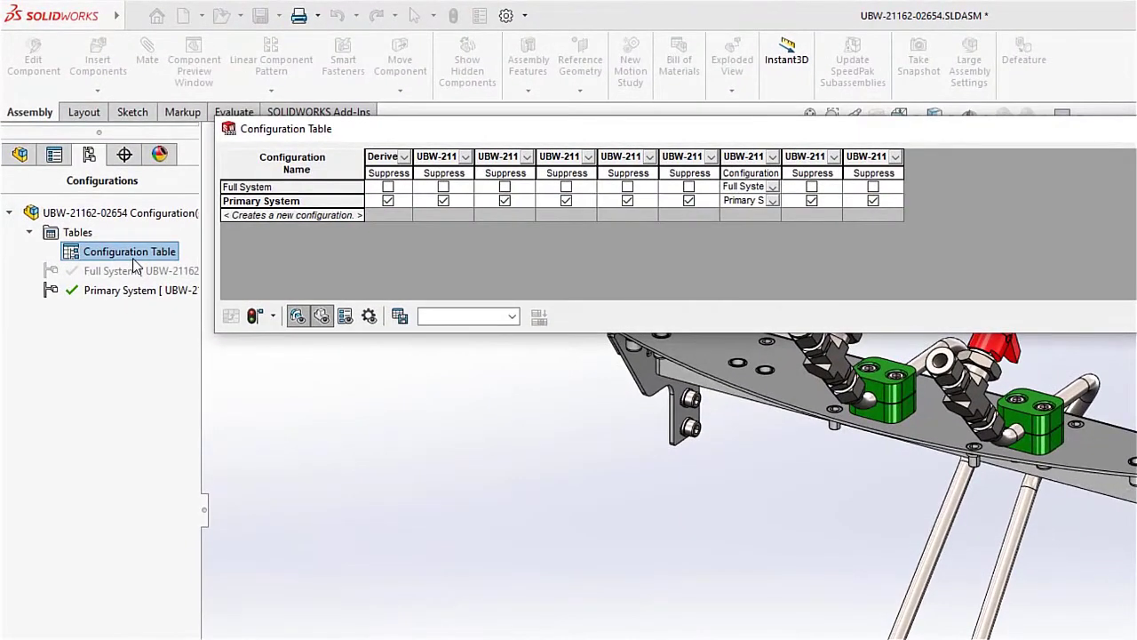
{"action": "left_click", "coordinate": [282, 215]}
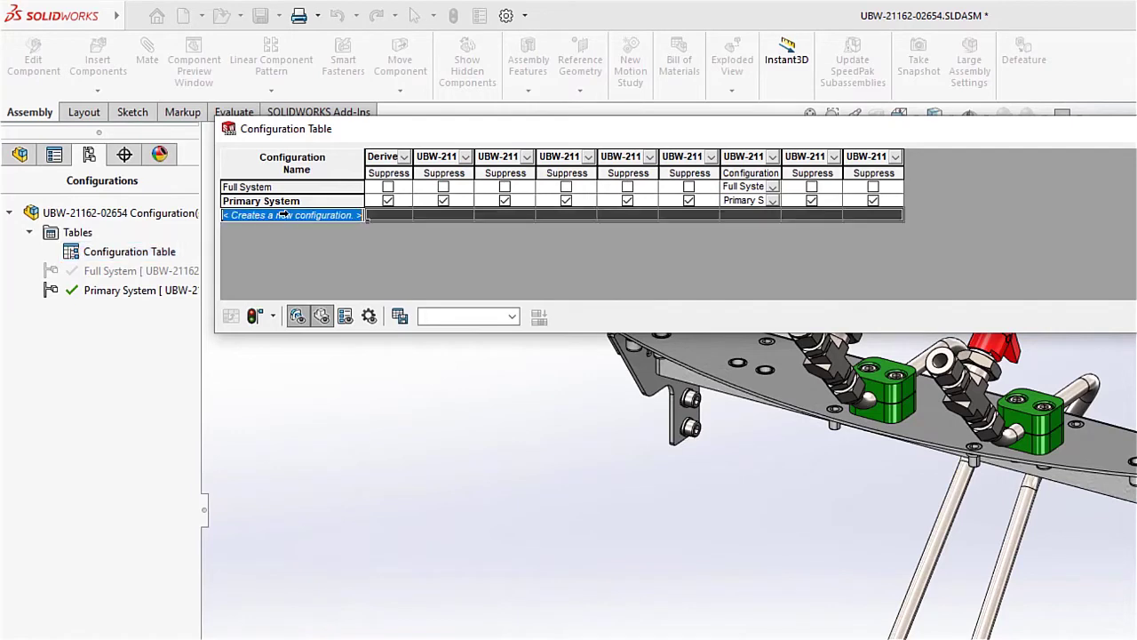
{"action": "left_click", "coordinate": [285, 215]}
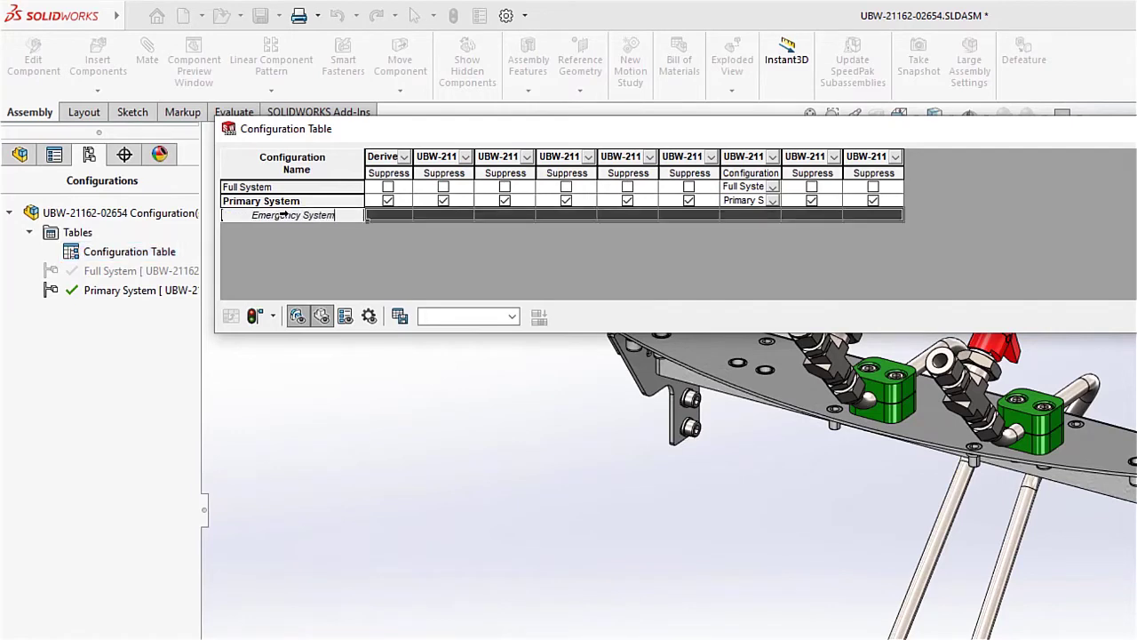
{"action": "key", "text": "Return"}
{"action": "left_click", "coordinate": [282, 215]}
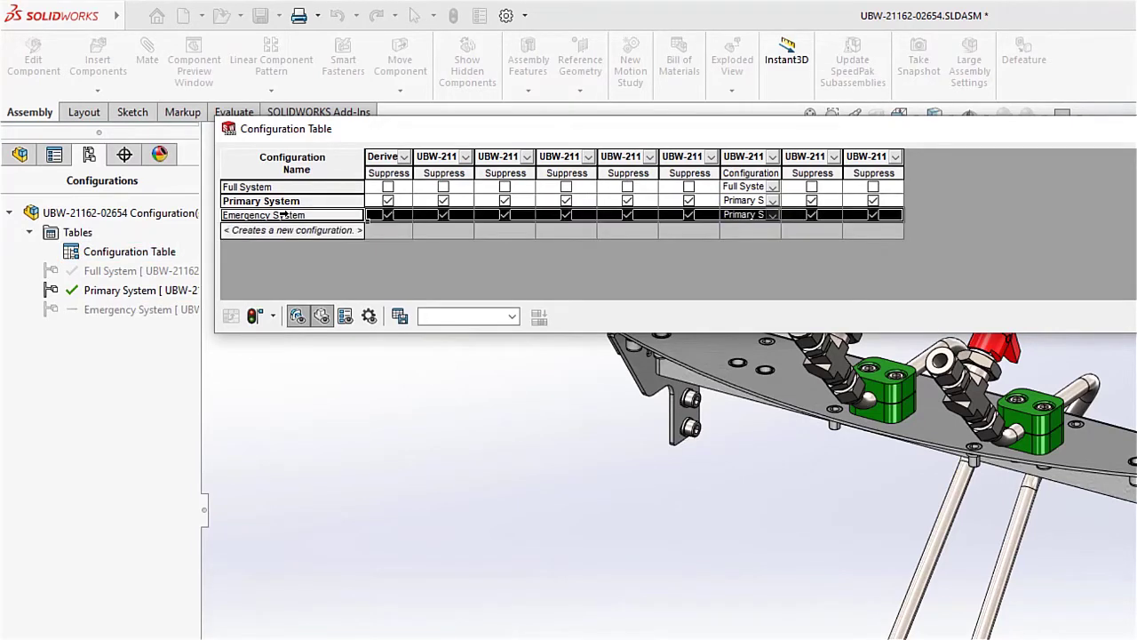
{"action": "right_click", "coordinate": [283, 215]}
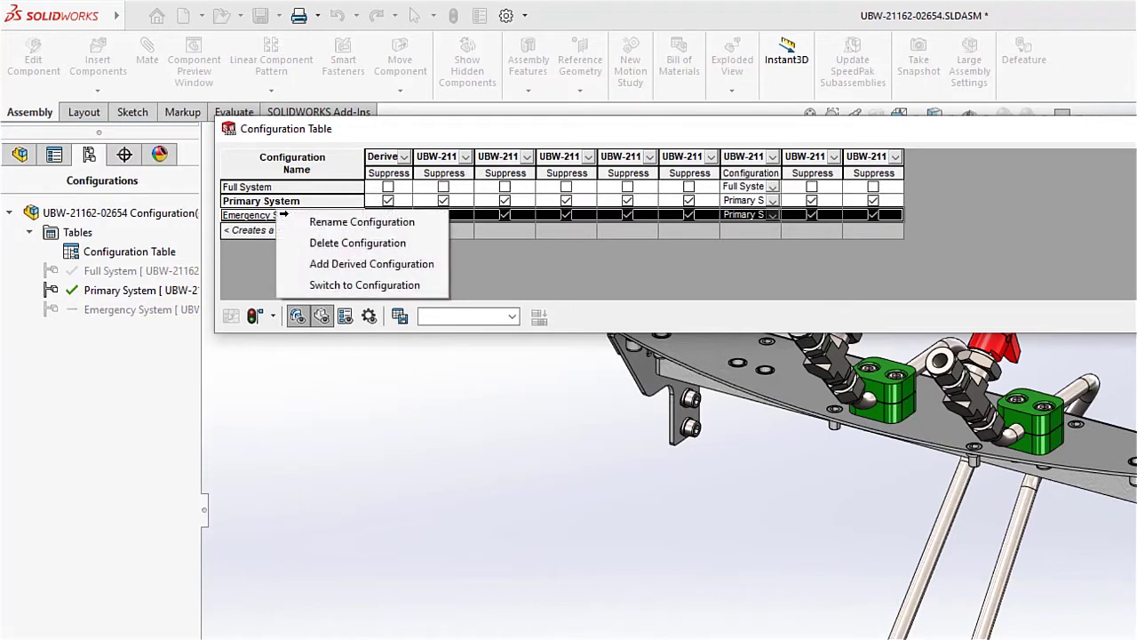
{"action": "left_click", "coordinate": [324, 284]}
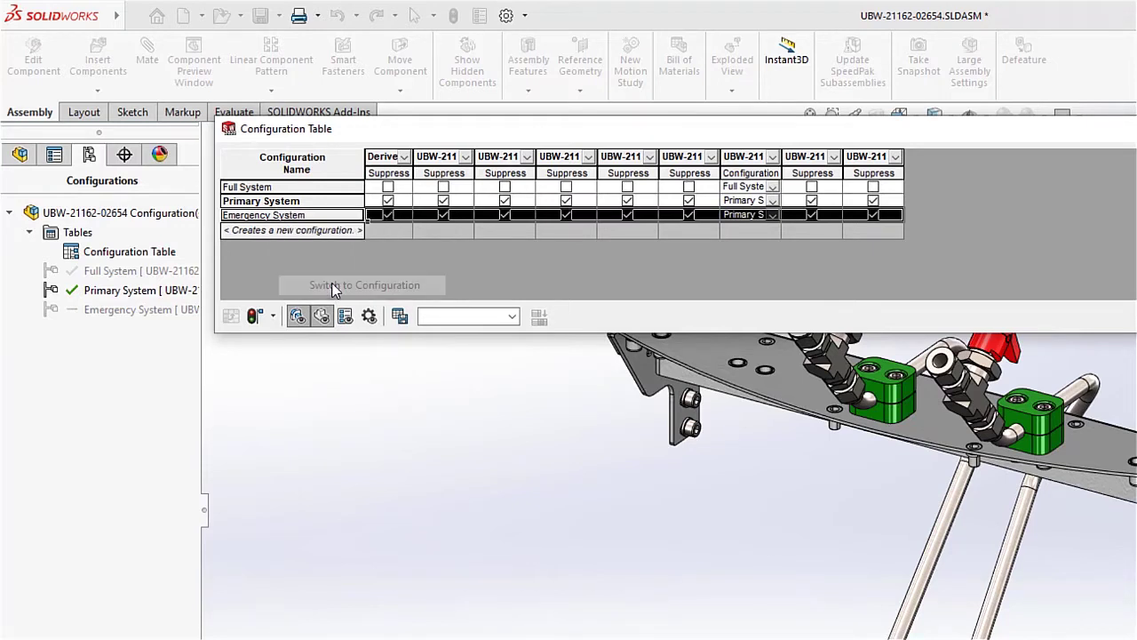
- Unsuppress five components, set the subassembly to its Emergency System configuration, and apply
{"action": "left_click", "coordinate": [388, 220]}
{"action": "left_click", "coordinate": [503, 218]}
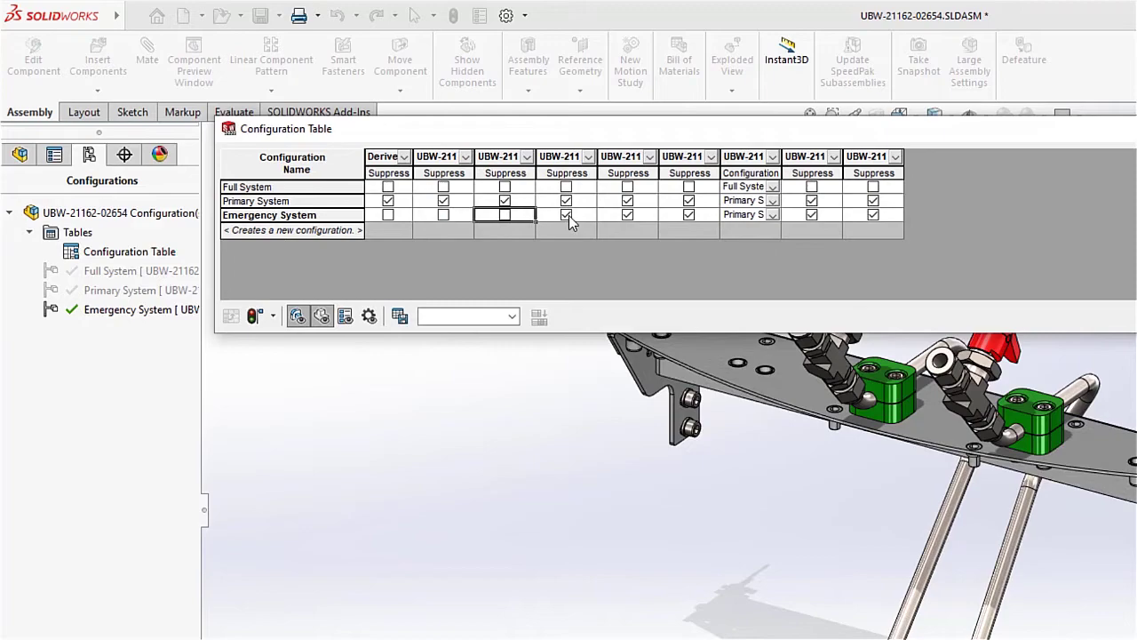
{"action": "left_click", "coordinate": [629, 218]}
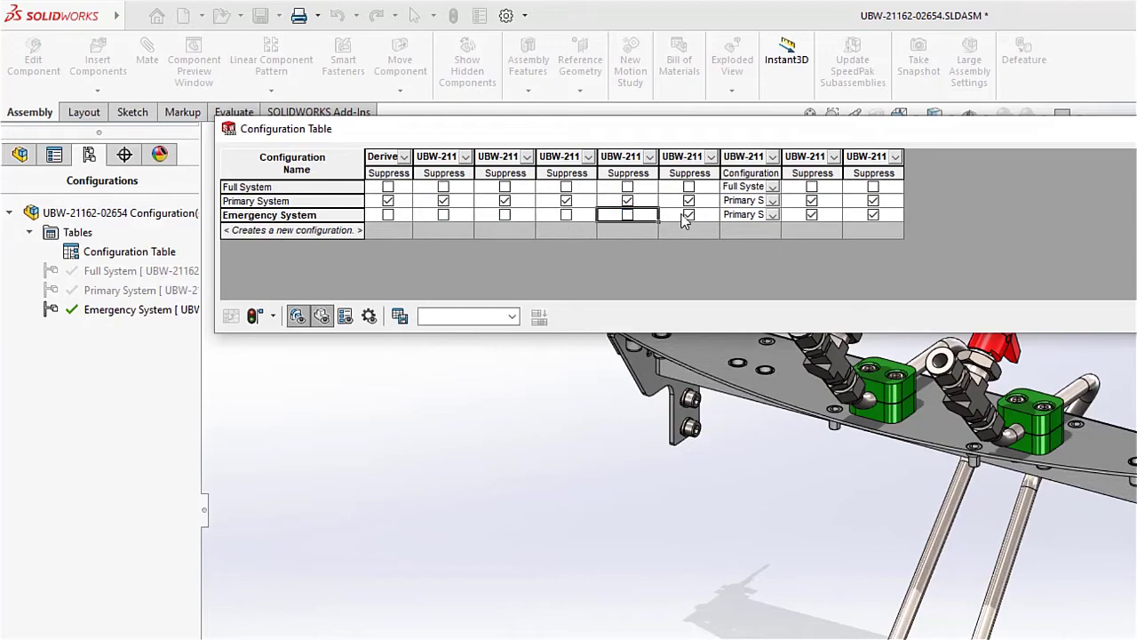
{"action": "left_click", "coordinate": [773, 216]}
{"action": "left_click", "coordinate": [769, 230]}
{"action": "left_click", "coordinate": [811, 215]}
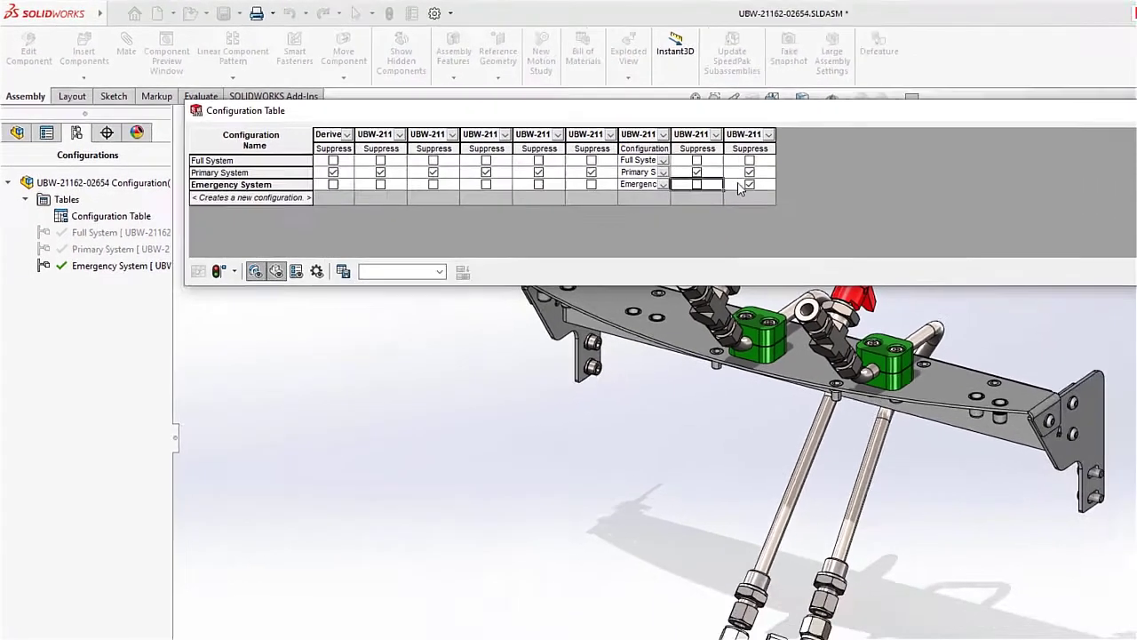
{"action": "left_click", "coordinate": [874, 215]}
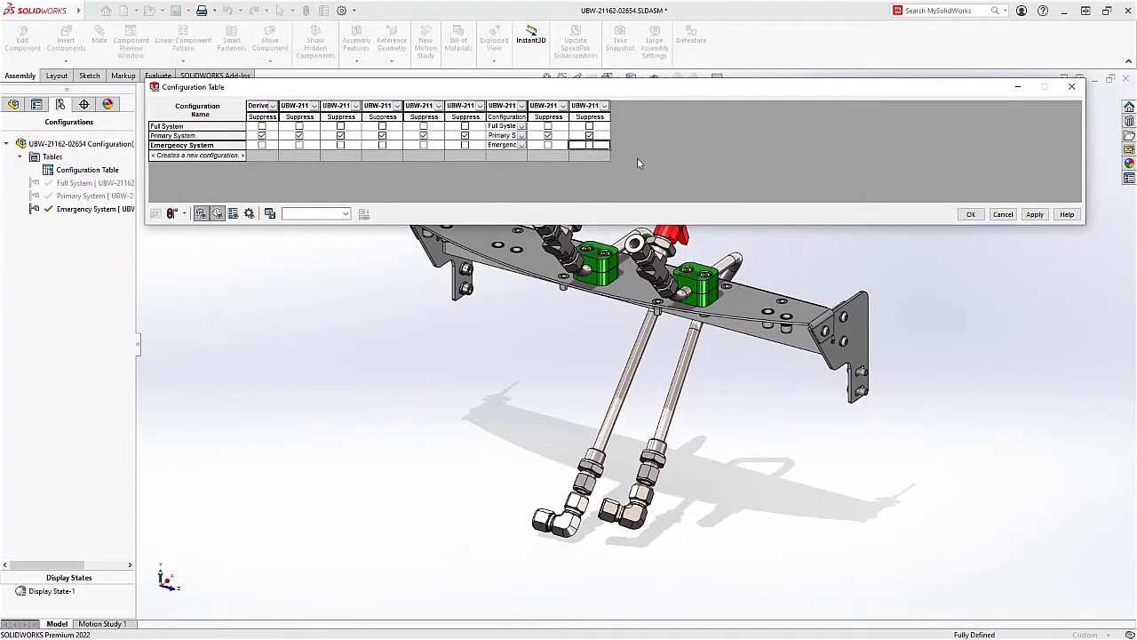
{"action": "left_click", "coordinate": [1034, 214]}
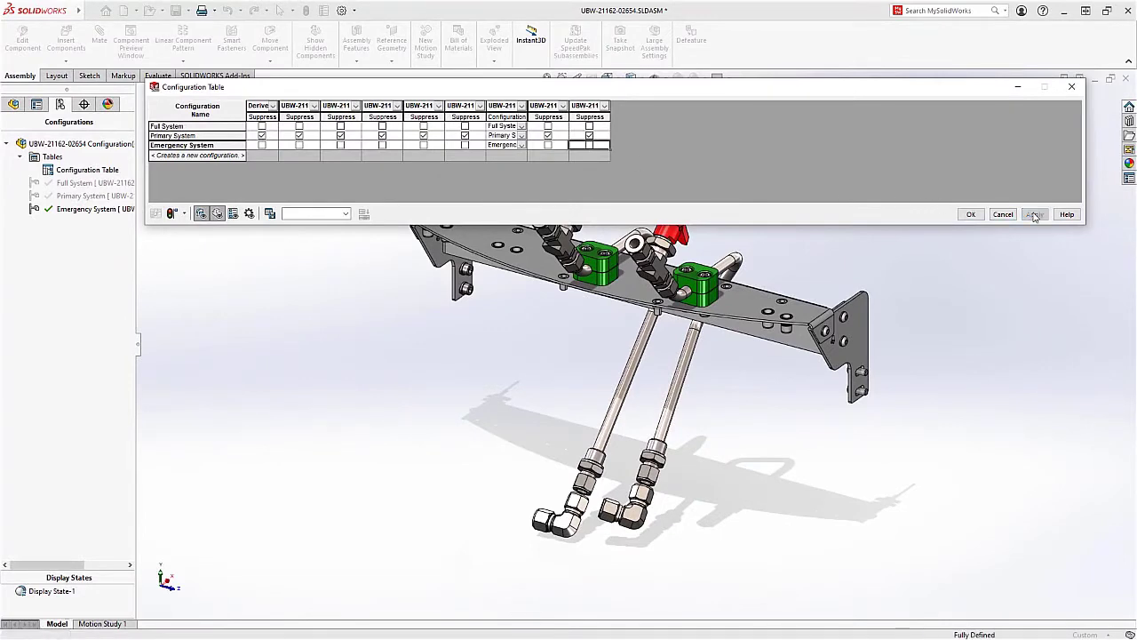
- Suppress the middle valve group with its fittings, the middle green clamp, and the clamp beside the right valve
{"action": "left_click", "coordinate": [971, 214]}
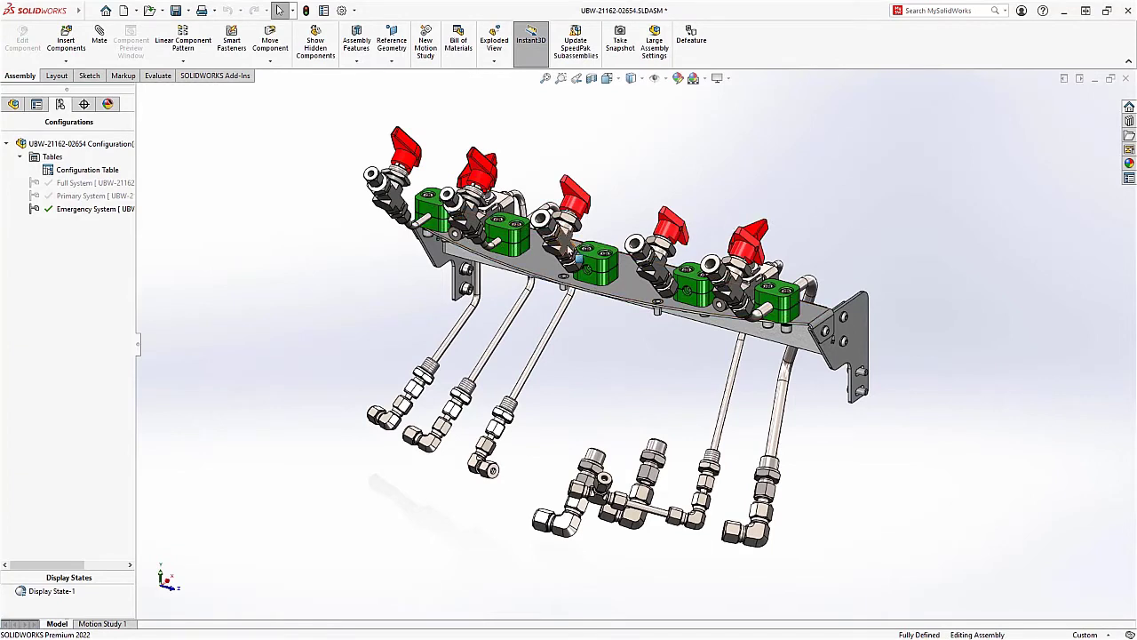
{"action": "left_click", "coordinate": [627, 230]}
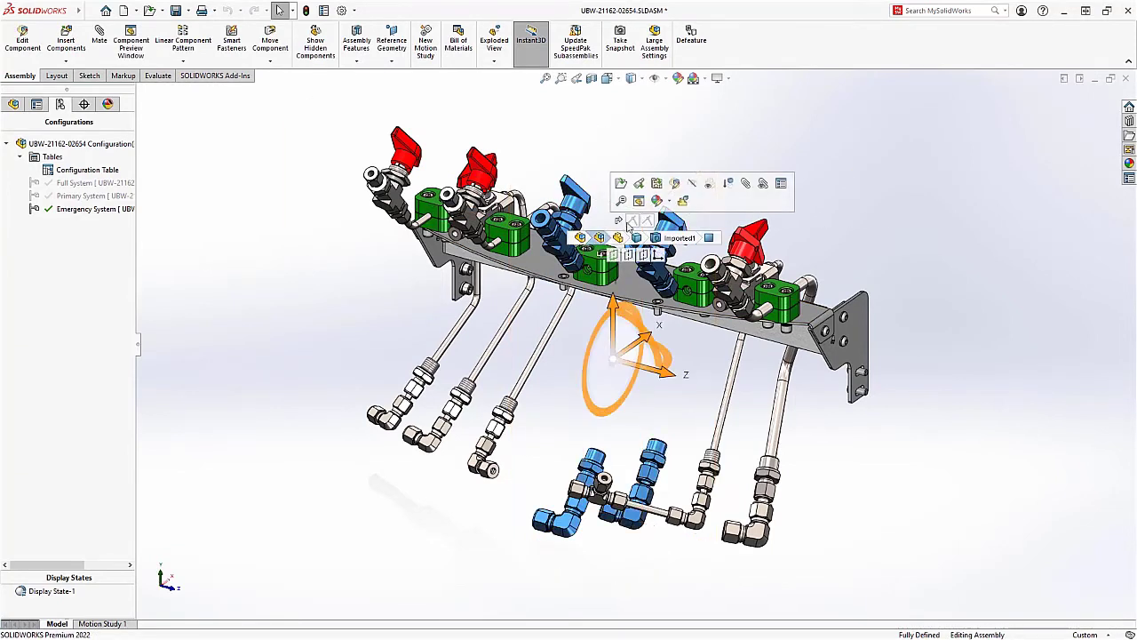
{"action": "left_click", "coordinate": [728, 183]}
{"action": "left_click", "coordinate": [588, 261]}
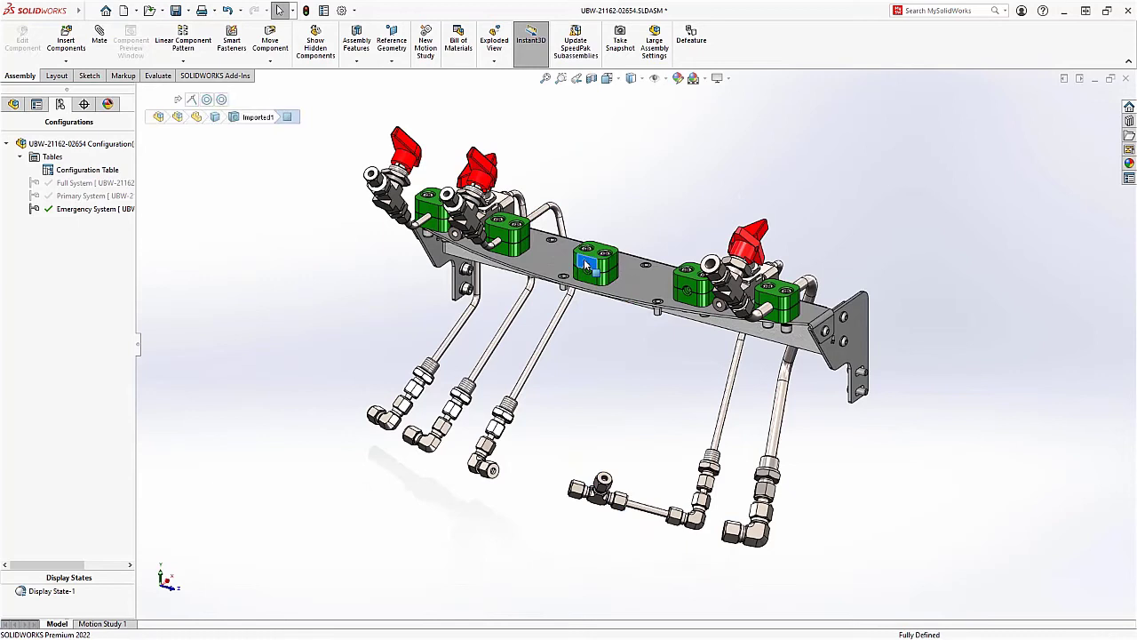
{"action": "left_click", "coordinate": [742, 199]}
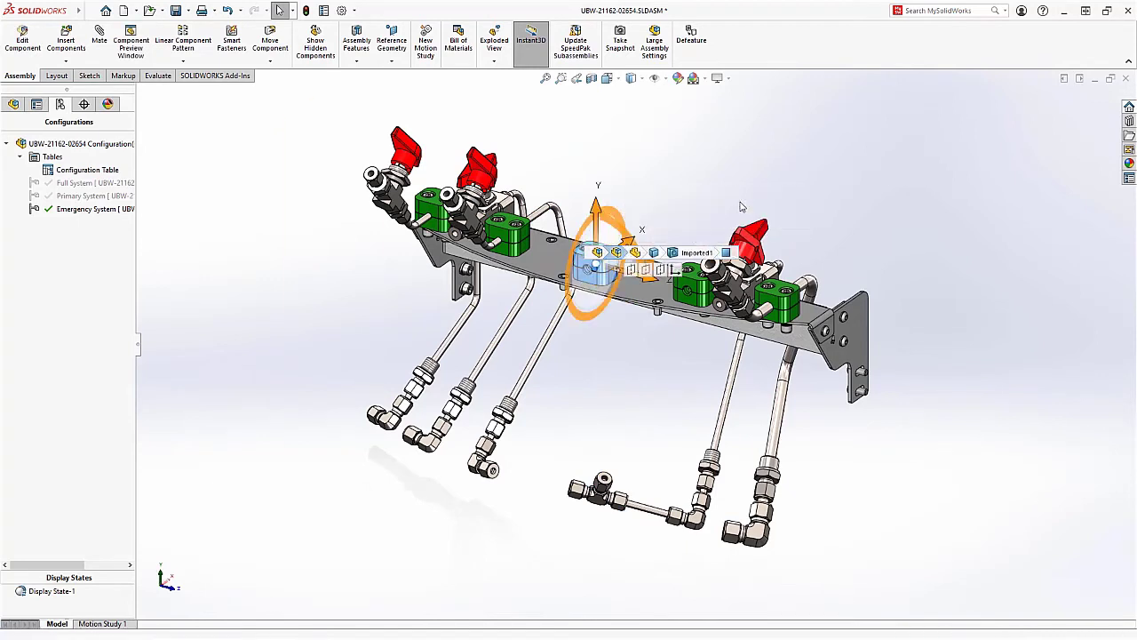
{"action": "left_click", "coordinate": [685, 288]}
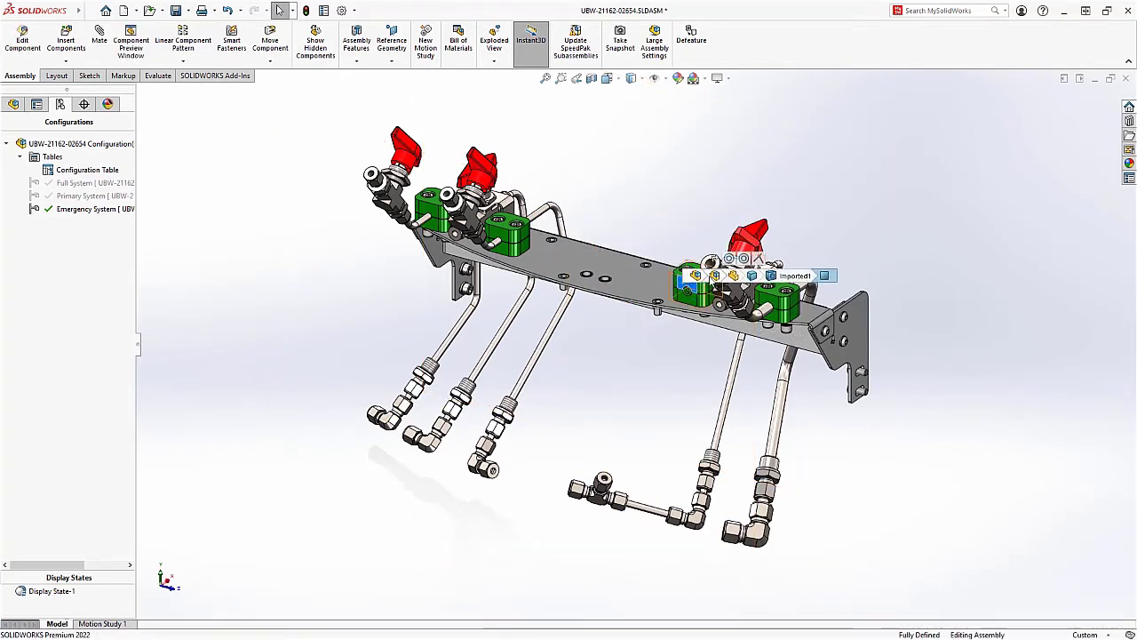
{"action": "left_click", "coordinate": [669, 197]}
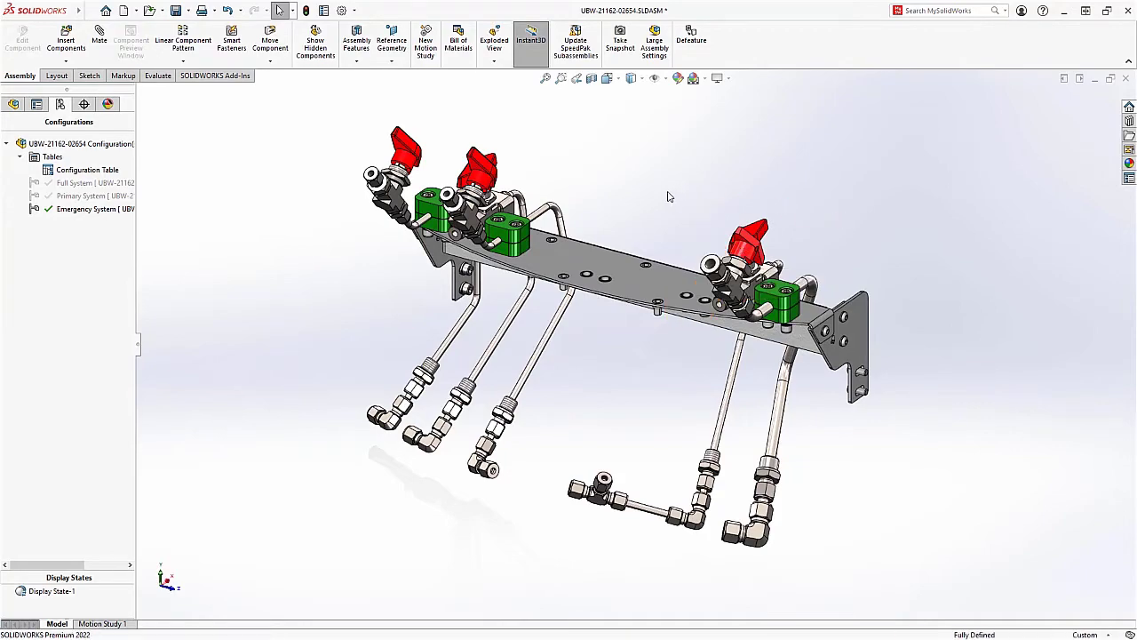
{"action": "right_click", "coordinate": [91, 172]}
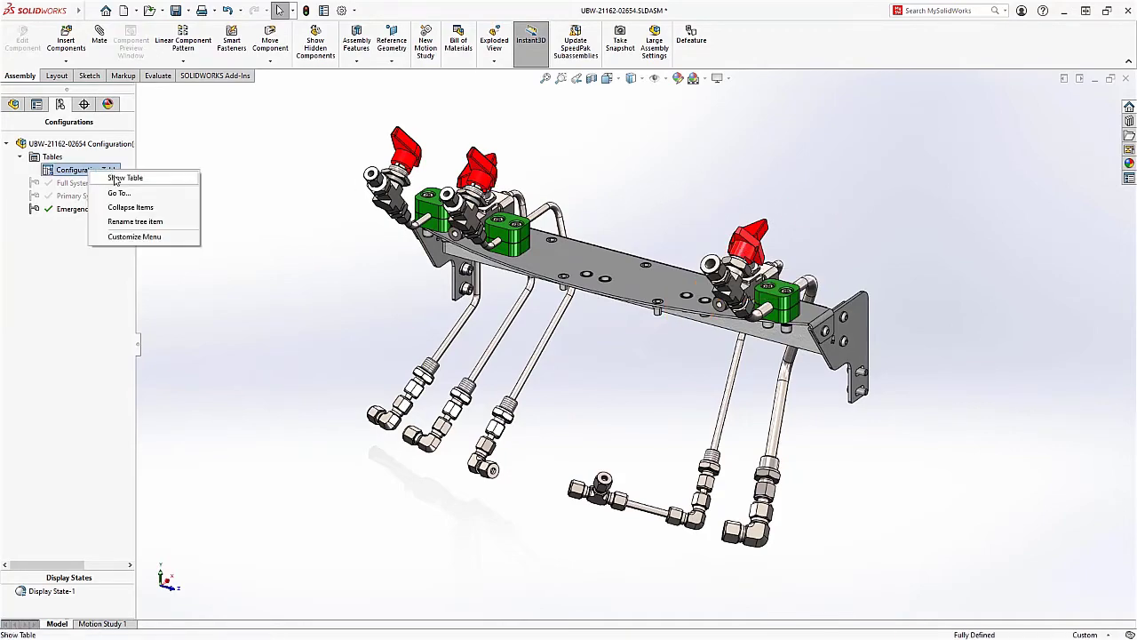
{"action": "left_click", "coordinate": [115, 181]}
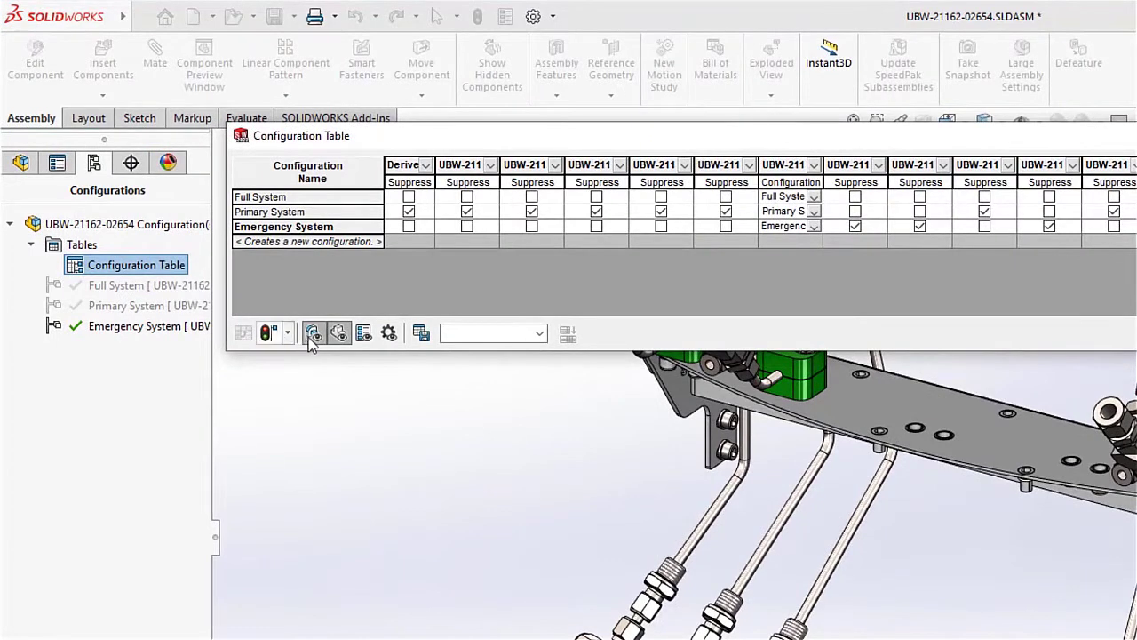
{"action": "left_click", "coordinate": [314, 339]}
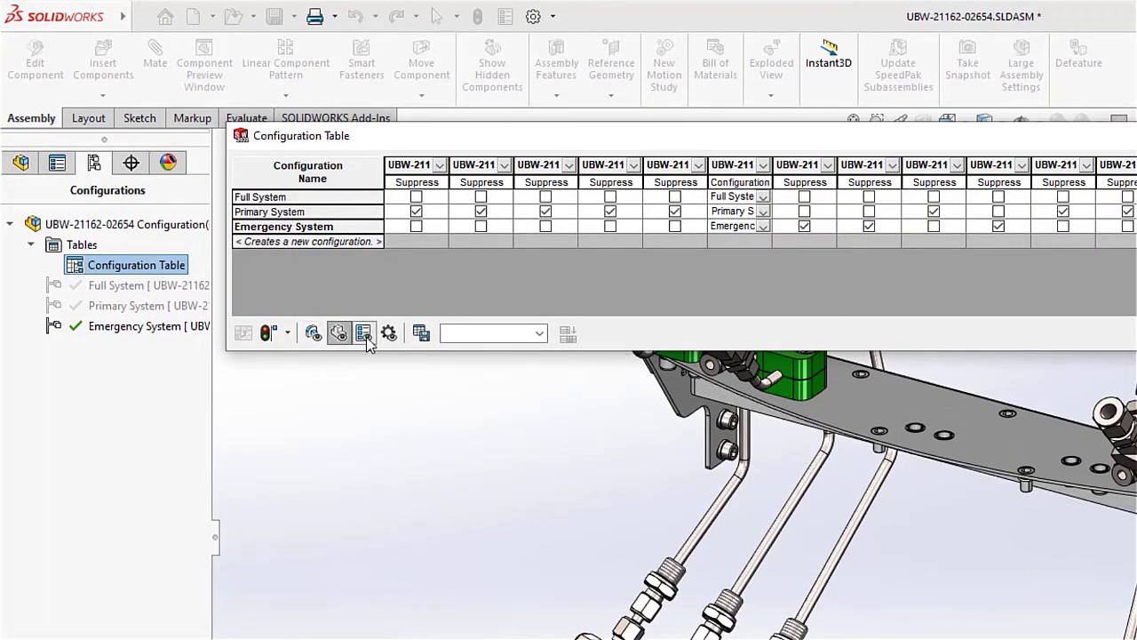
{"action": "left_click", "coordinate": [338, 338]}
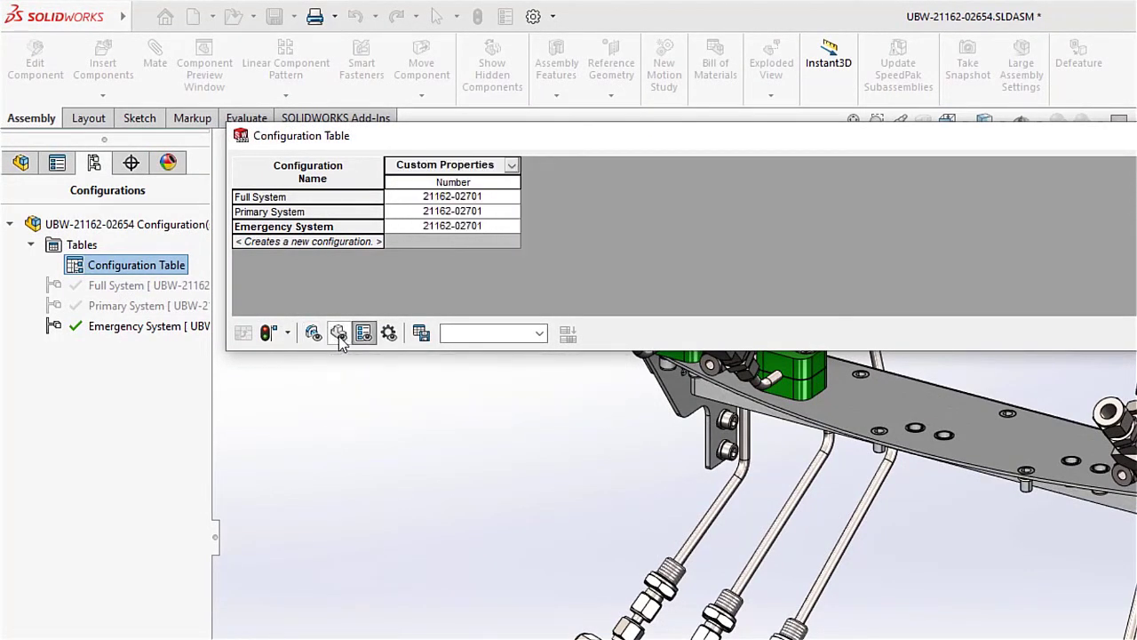
{"action": "left_click", "coordinate": [500, 213]}
{"action": "key", "text": "BackSpace"}
{"action": "type", "text": "2"}
{"action": "key", "text": "Return"}
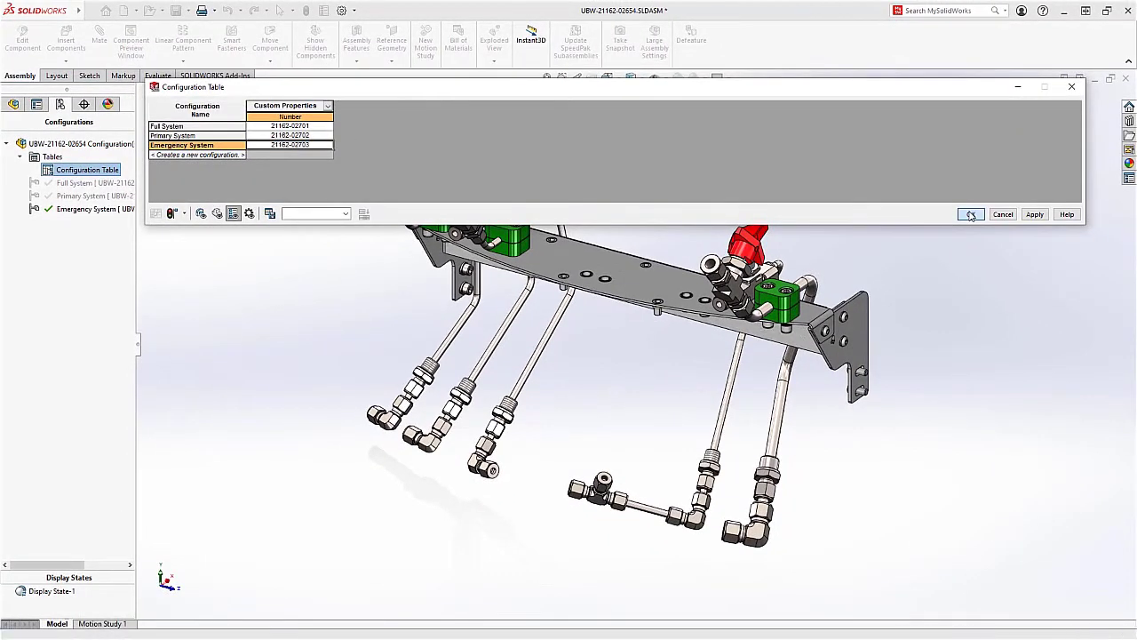
{"action": "left_click", "coordinate": [970, 214]}
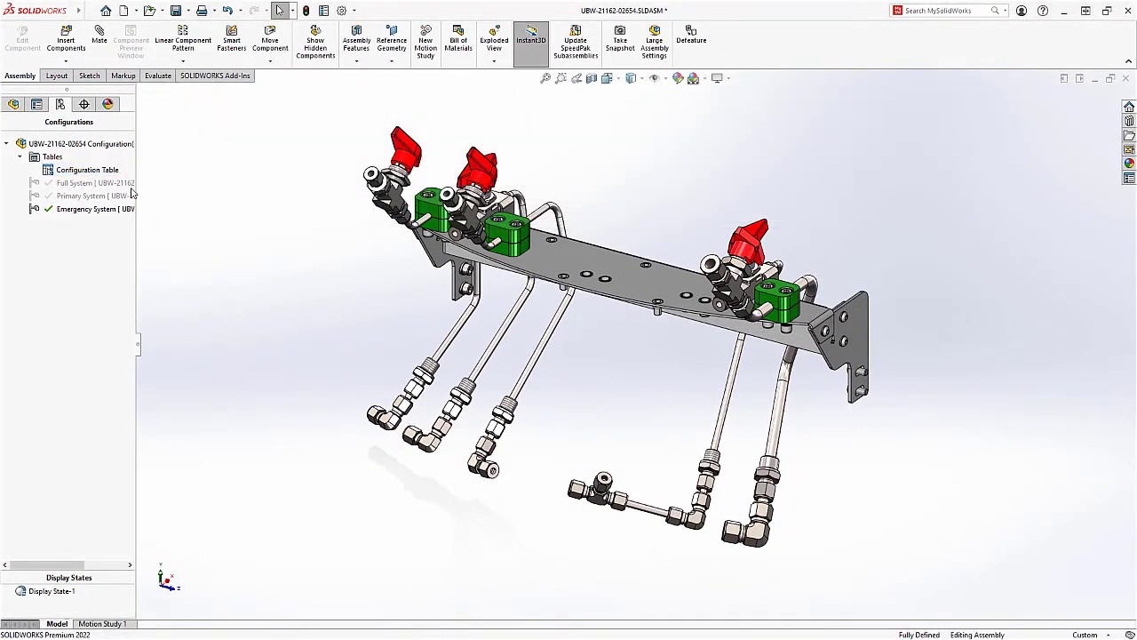
- Activate Full System and open Bill of Materials1 in its own window
{"action": "double_click", "coordinate": [96, 182]}
{"action": "left_click", "coordinate": [13, 104]}
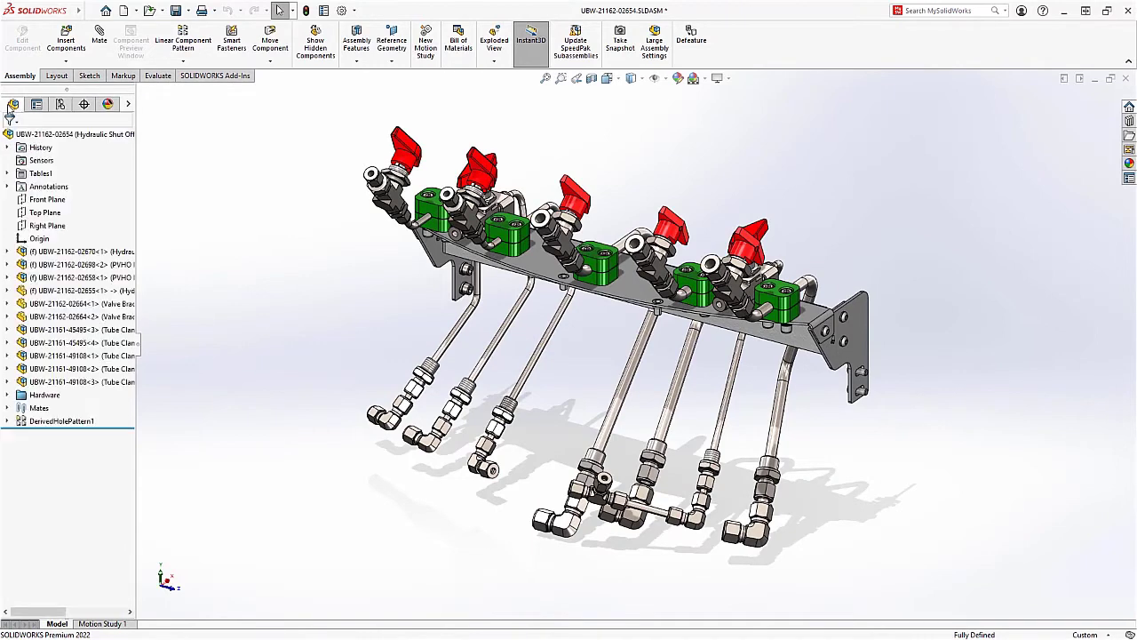
{"action": "left_click", "coordinate": [8, 173]}
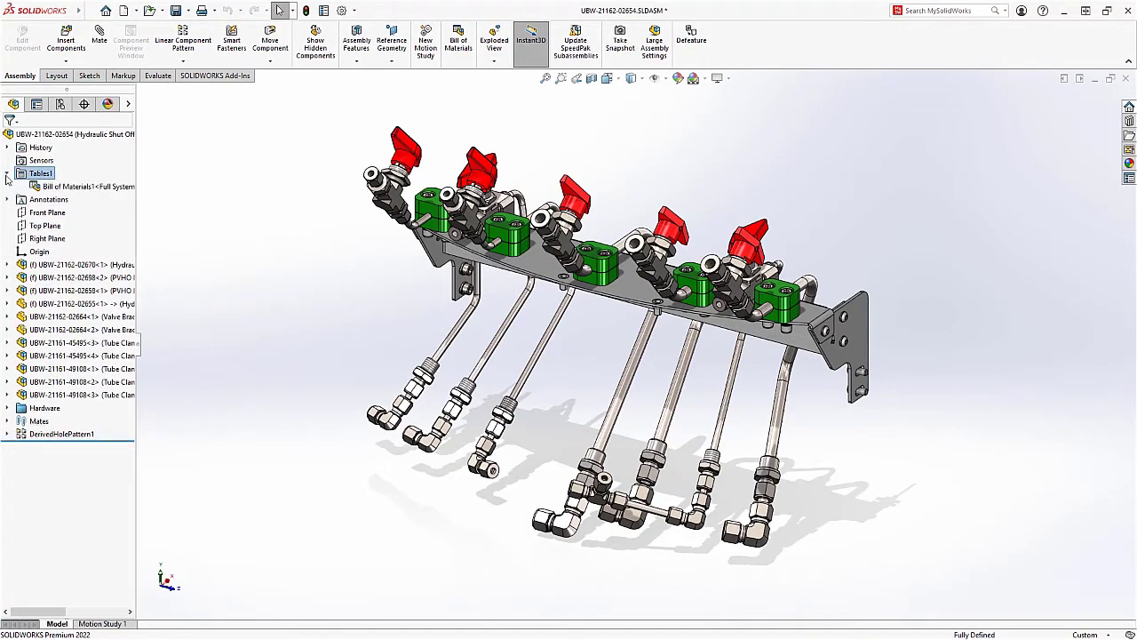
{"action": "right_click", "coordinate": [71, 194]}
{"action": "left_click", "coordinate": [112, 247]}
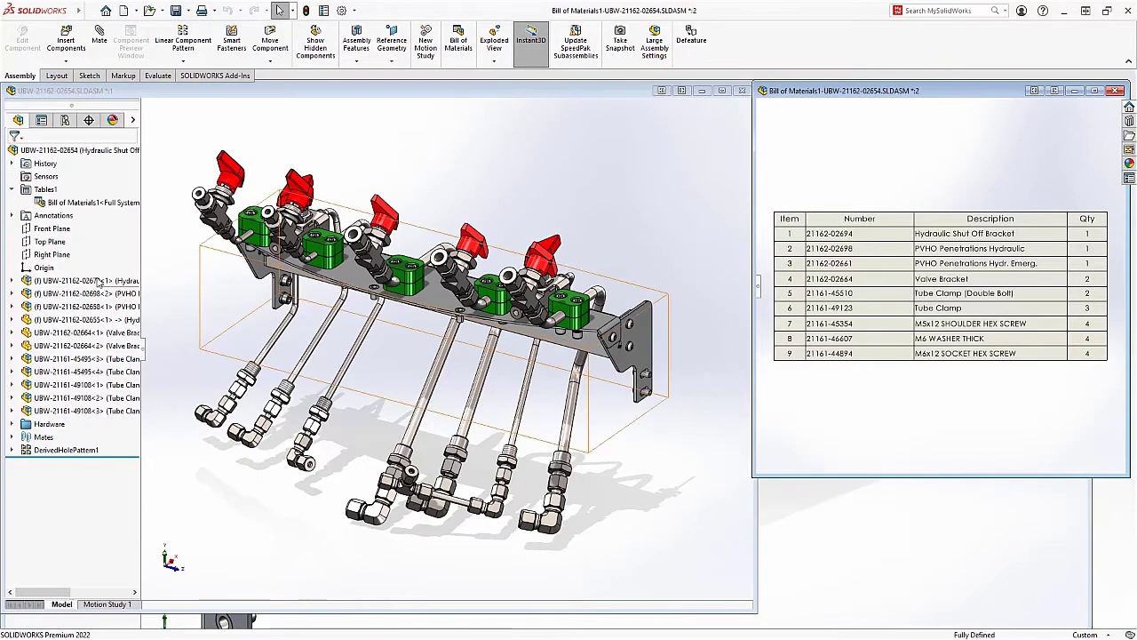
{"action": "right_click", "coordinate": [98, 282]}
{"action": "left_click", "coordinate": [91, 294]}
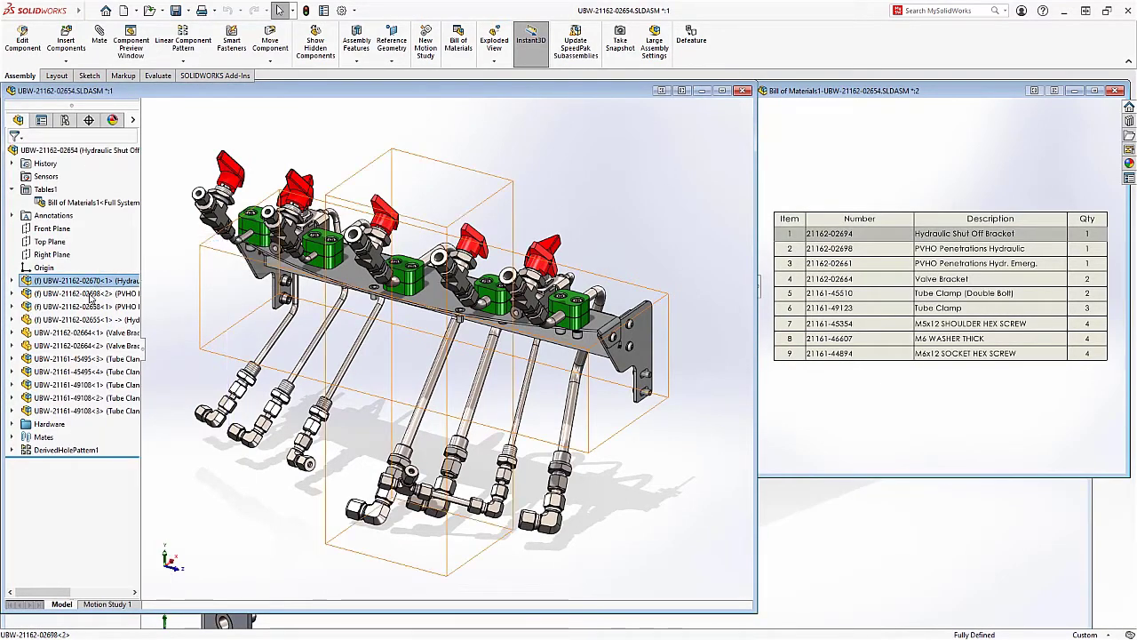
{"action": "left_click", "coordinate": [85, 307]}
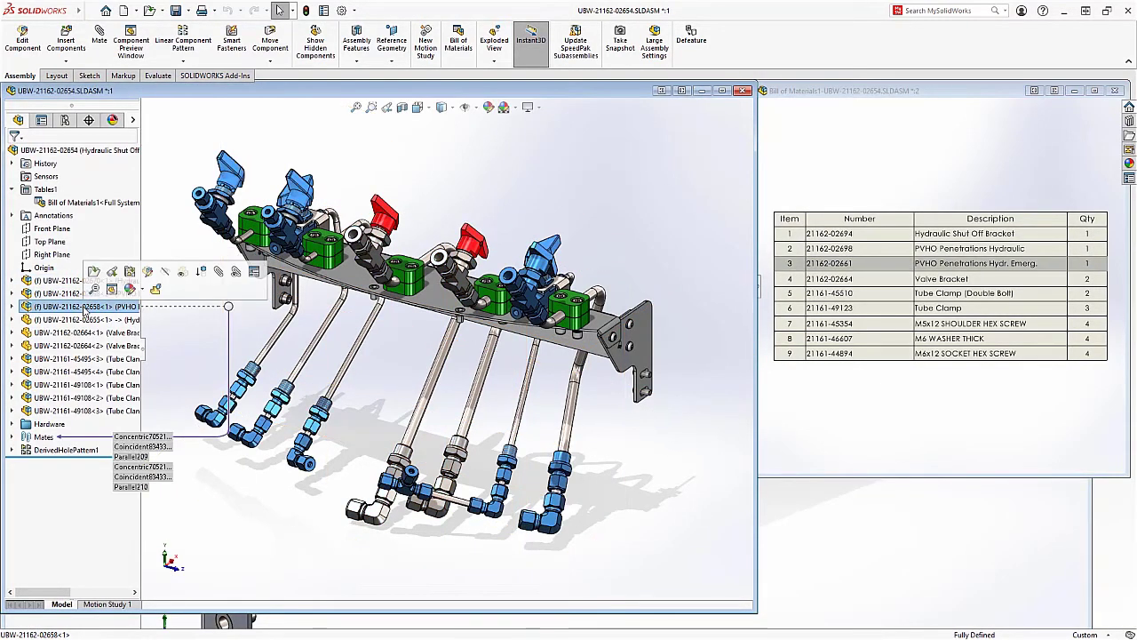
{"action": "left_click", "coordinate": [80, 320]}
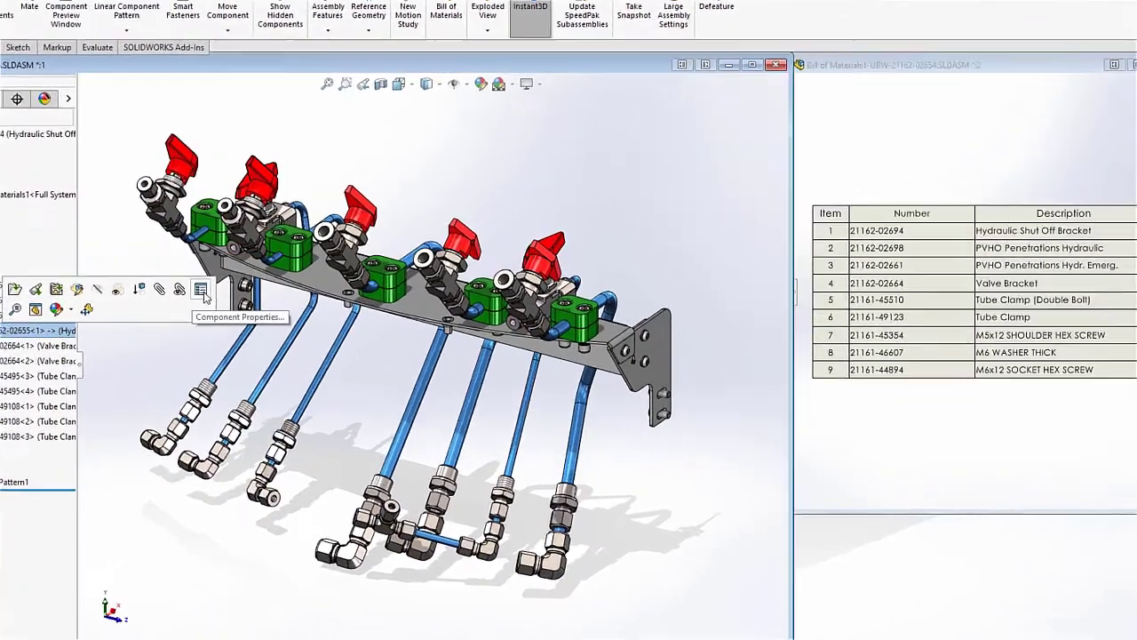
{"action": "left_click", "coordinate": [247, 284]}
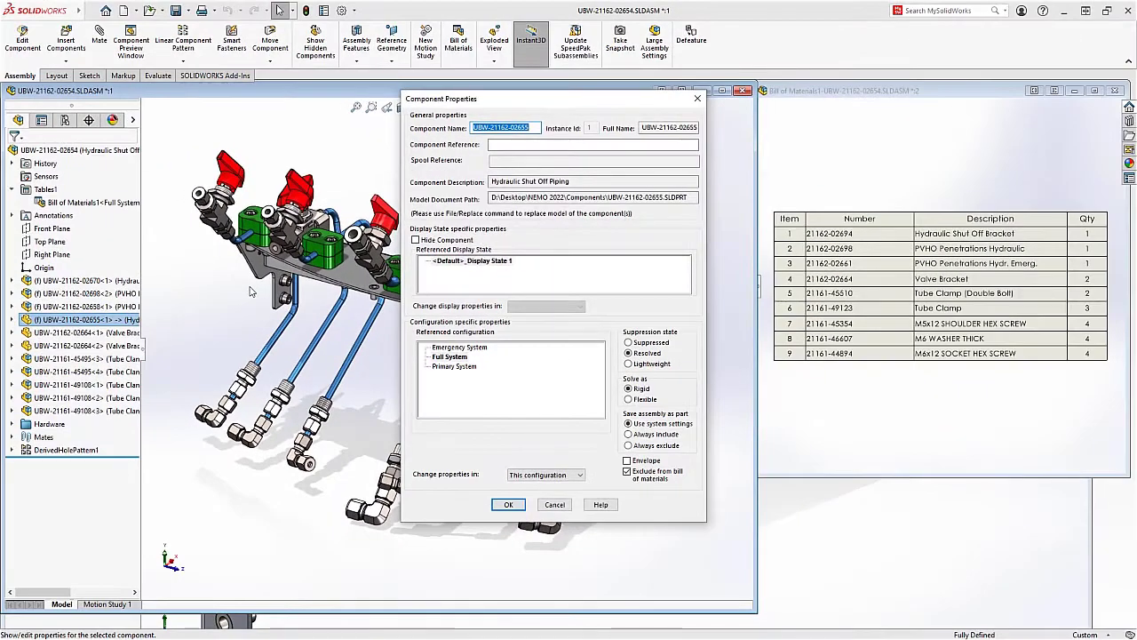
{"action": "key", "text": "Escape"}
{"action": "left_click", "coordinate": [93, 320]}
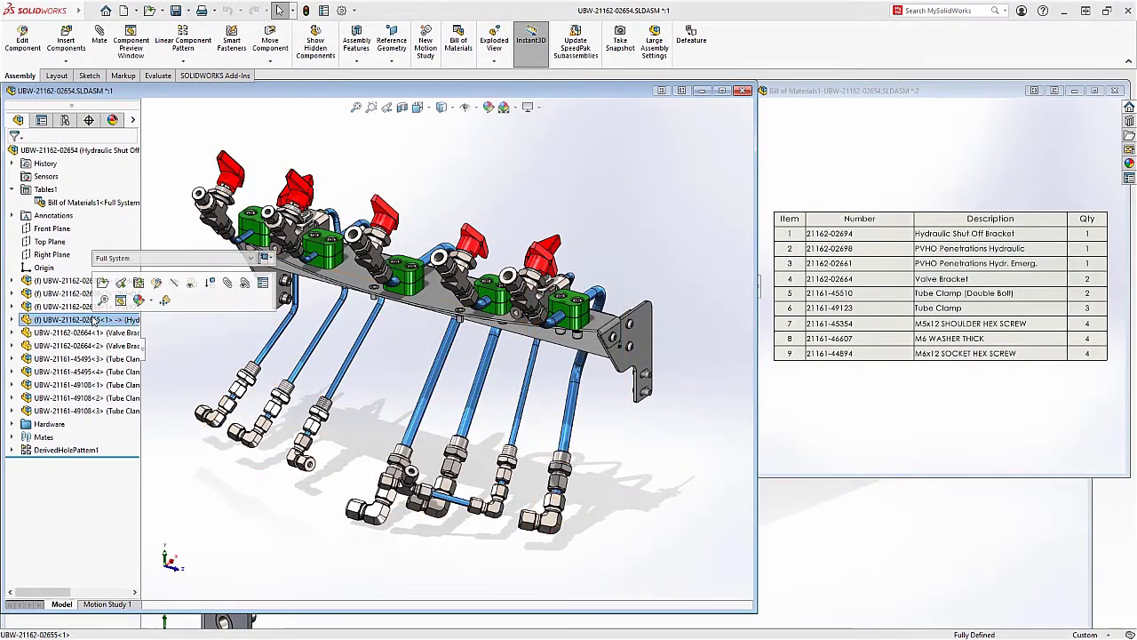
- Open the piping part and confirm its Full System configuration has 'Exclude from bill of materials' checked
{"action": "left_click", "coordinate": [102, 285]}
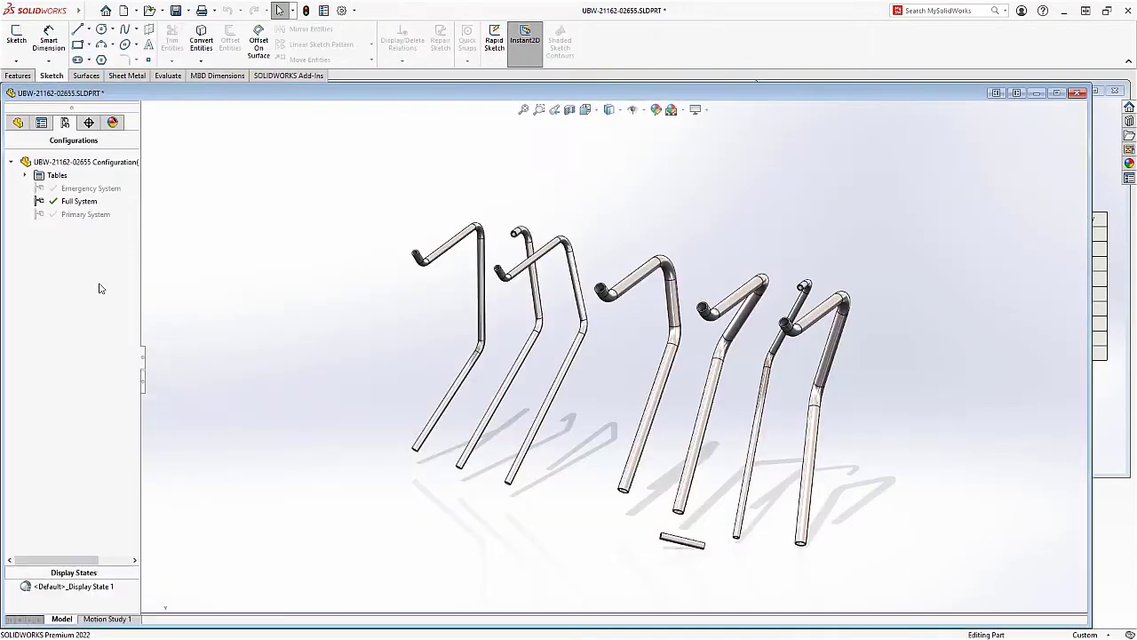
{"action": "right_click", "coordinate": [82, 206]}
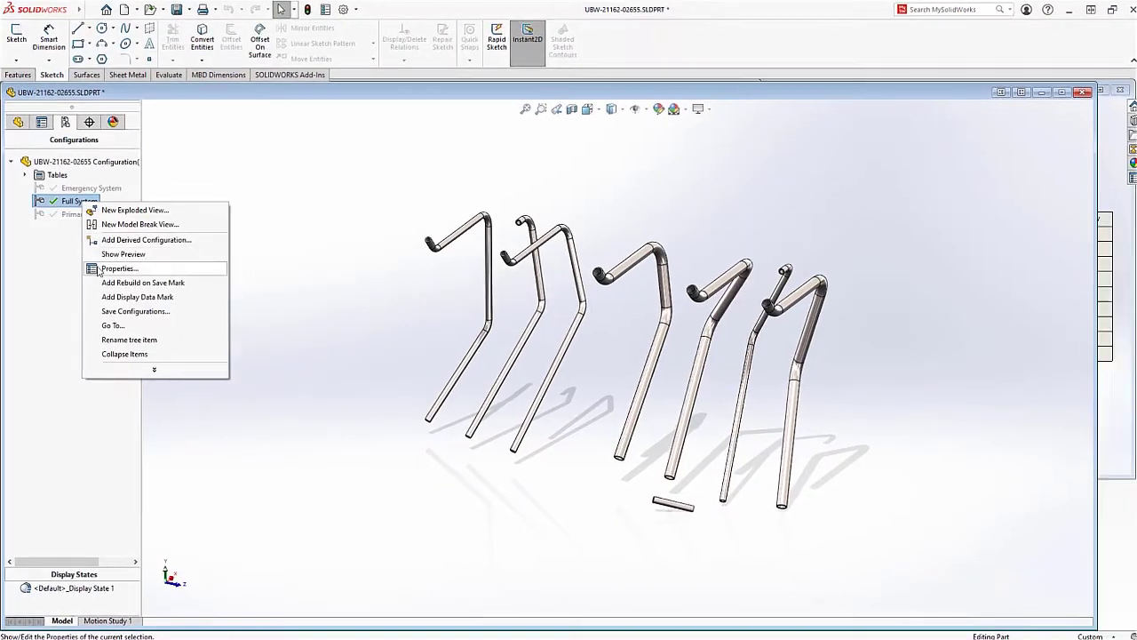
{"action": "left_click", "coordinate": [133, 264]}
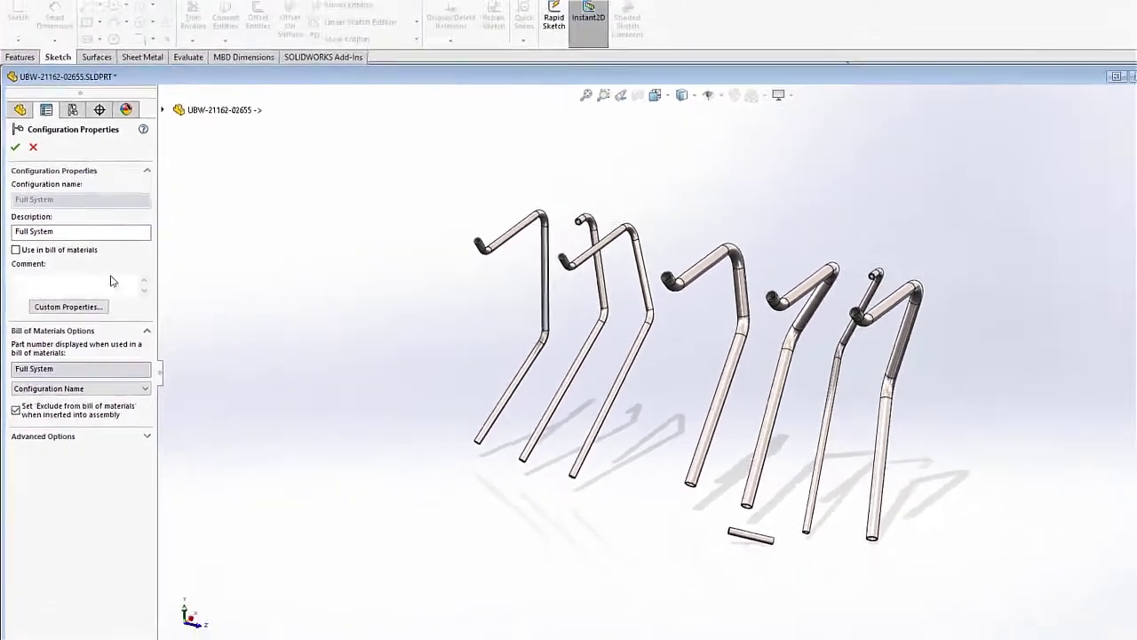
{"action": "key", "text": "Return"}
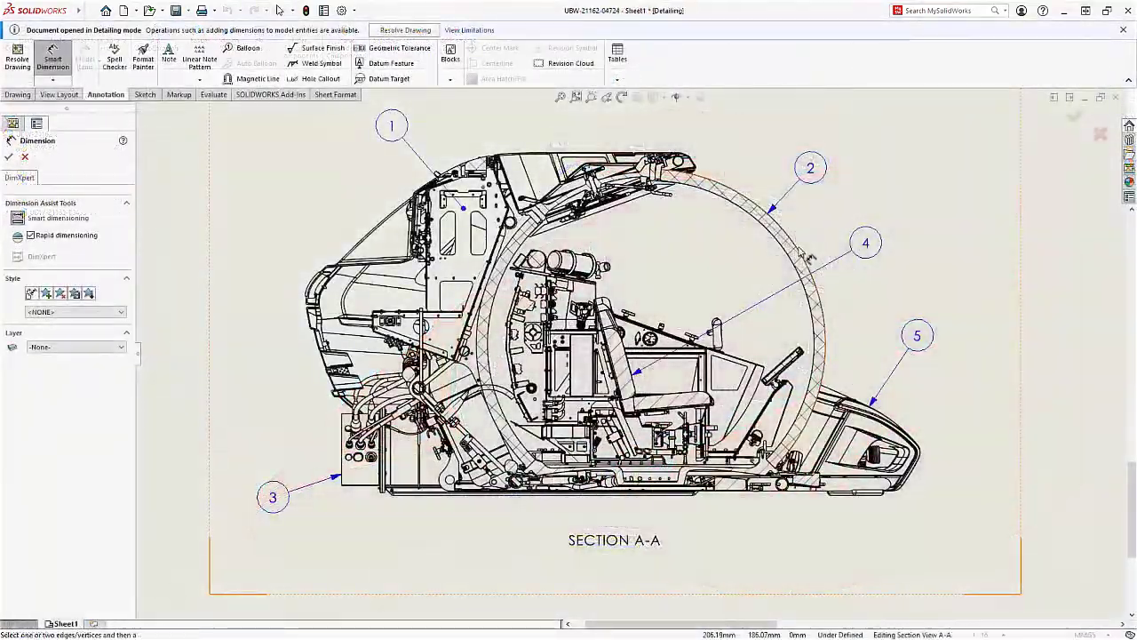
- Dimension the Section A-A circle as a diameter and mate the fastener concentric with the plate hole
{"action": "left_click", "coordinate": [789, 257]}
{"action": "right_click", "coordinate": [914, 184]}
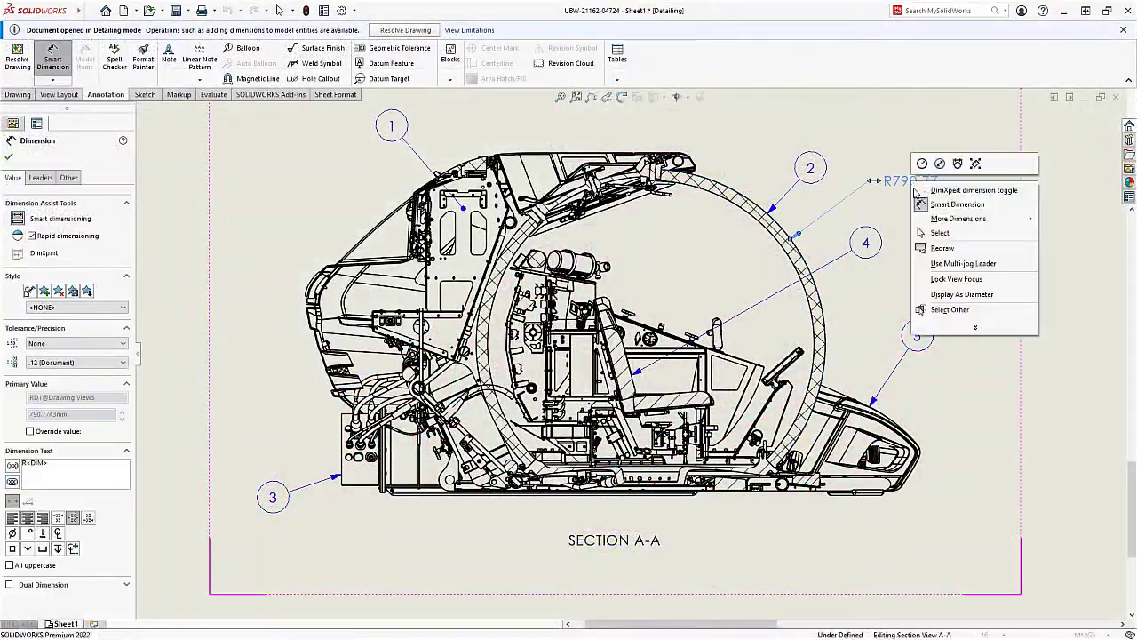
{"action": "left_click", "coordinate": [943, 299]}
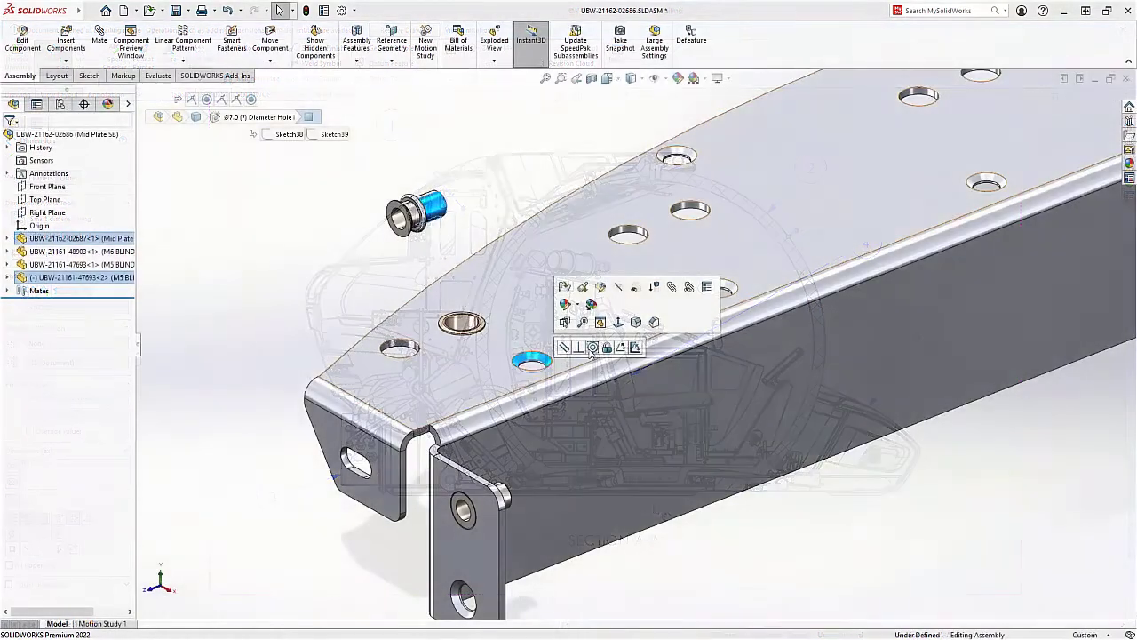
{"action": "left_click", "coordinate": [599, 287]}
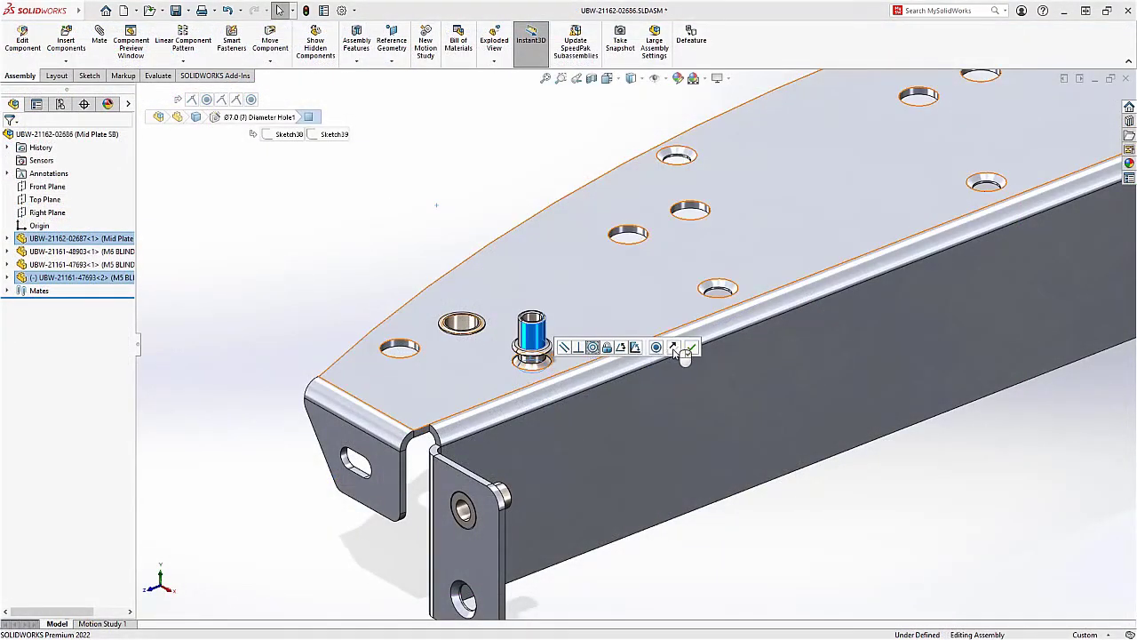